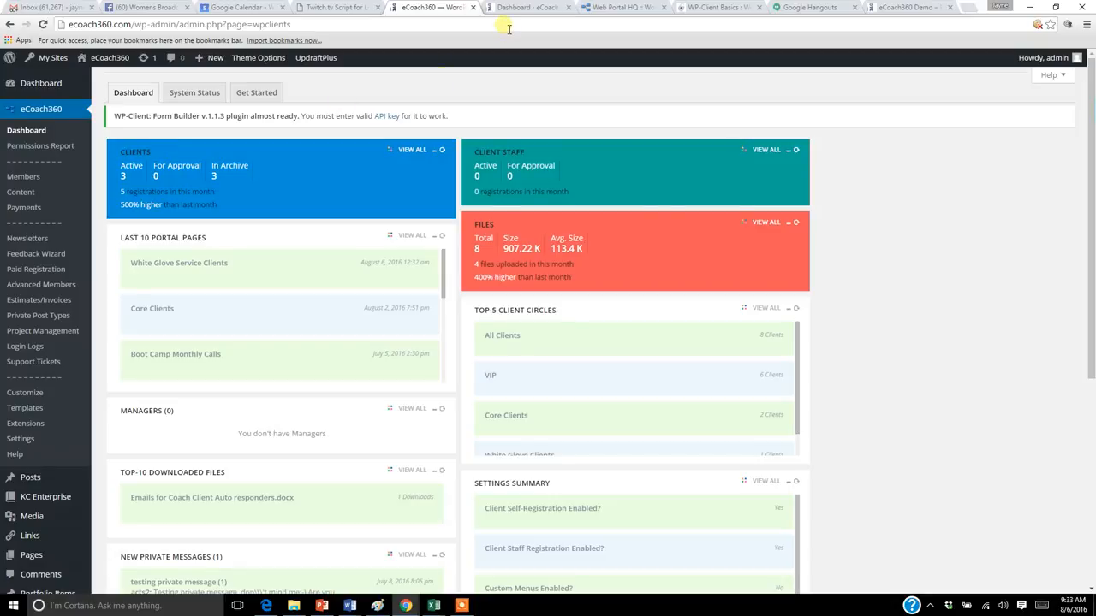
Step: Open the pricing page of ecoach360.com and review the Core Basic, Gold and White Glove packages
left_click(968, 16)
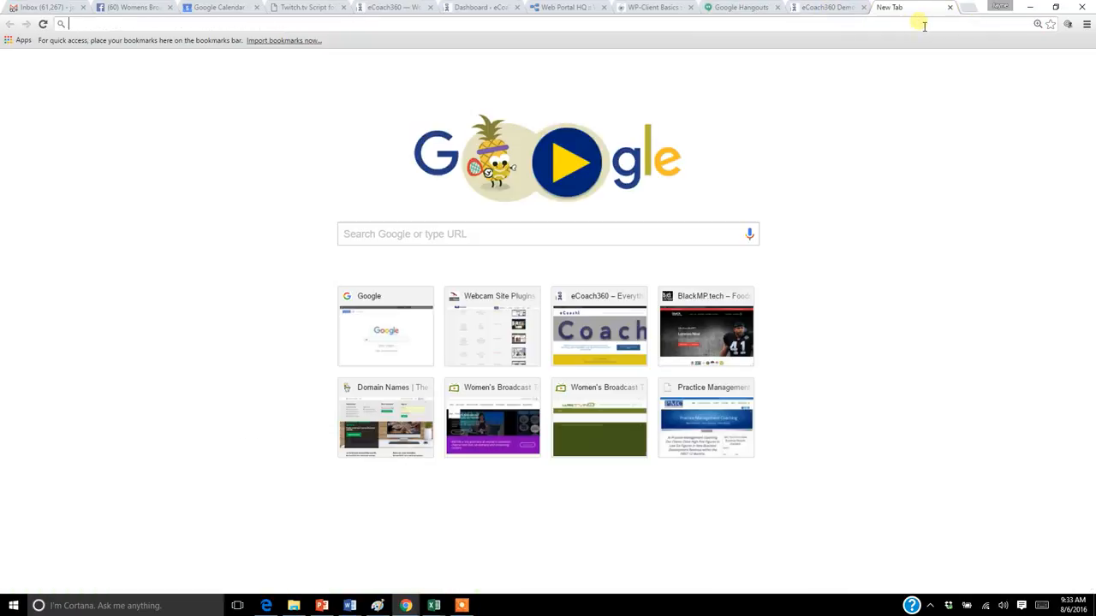
type("ecoach")
key("Return")
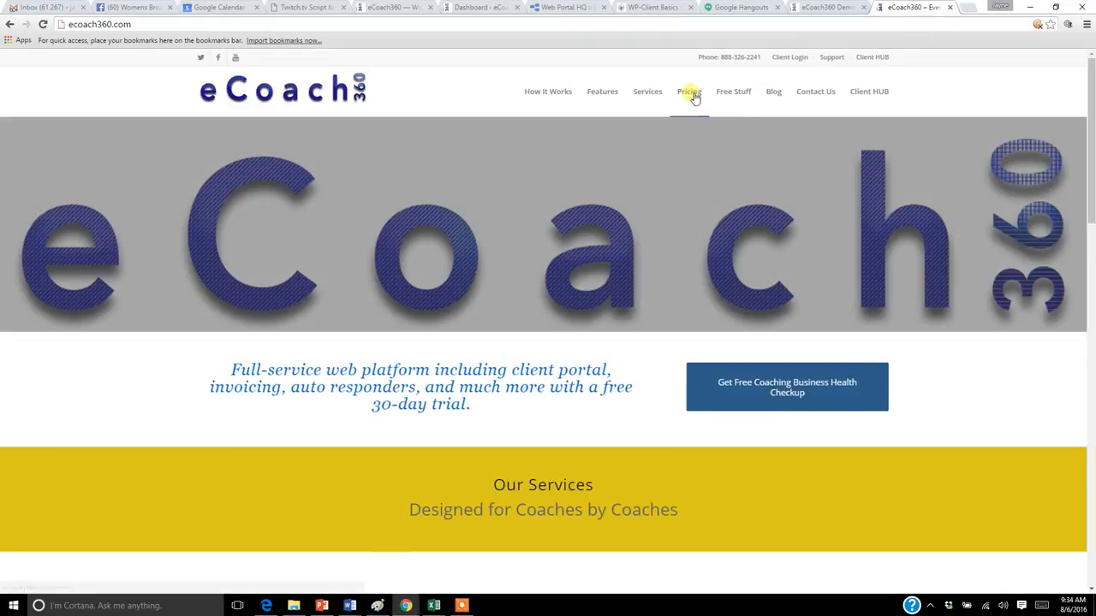
left_click(692, 94)
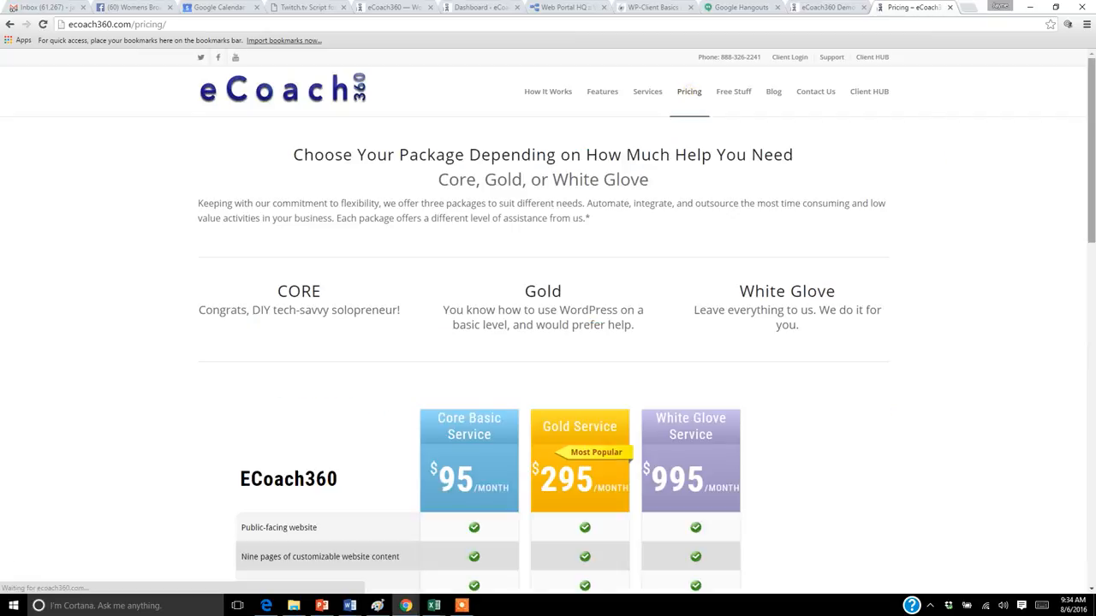
left_click_drag(1091, 214, 1091, 294)
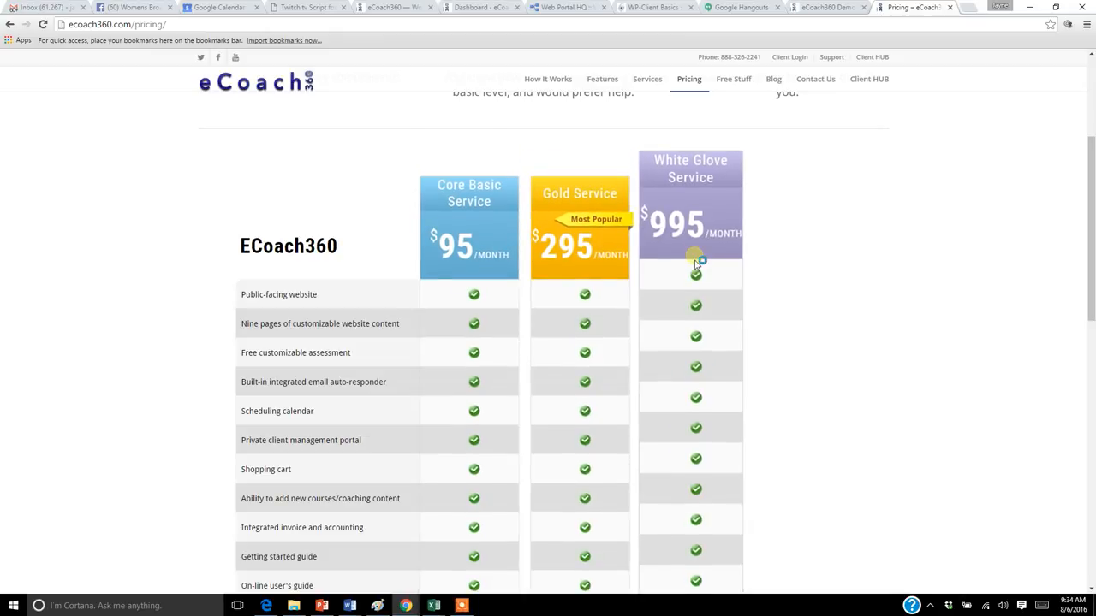
left_click_drag(1091, 257, 1090, 216)
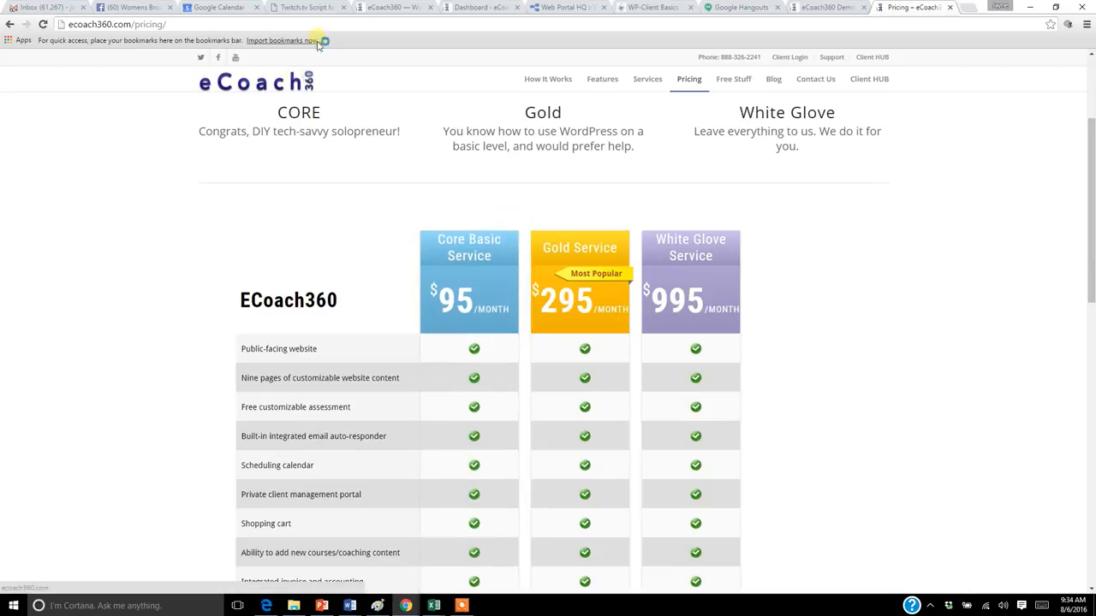
Step: Look at the demo site's dashboard and its demo web address, and return to the main site's admin dashboard
left_click(406, 11)
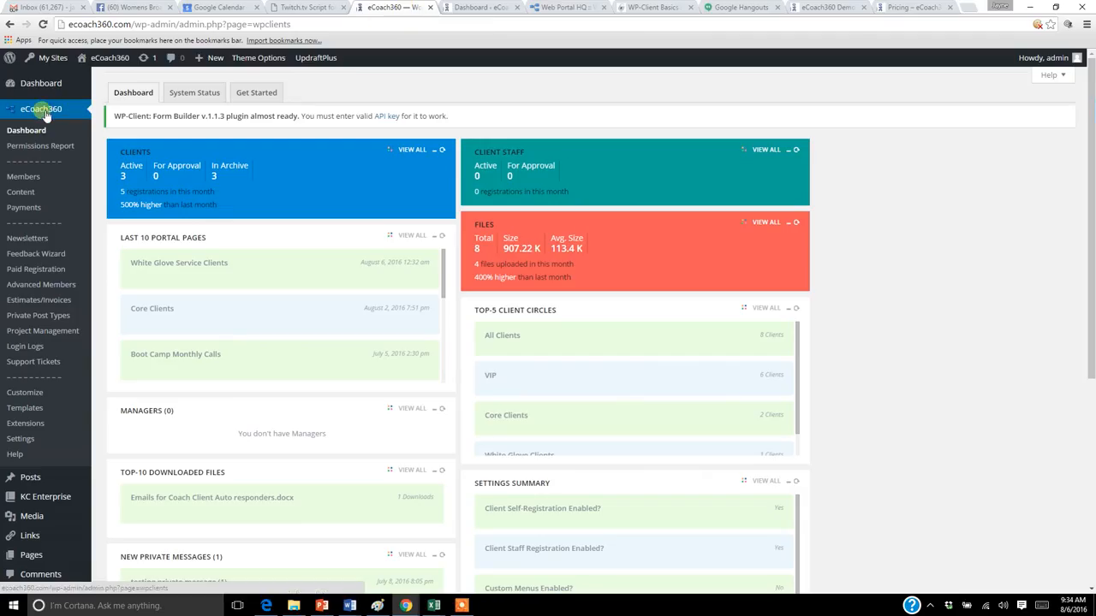
left_click(463, 10)
double_click(77, 24)
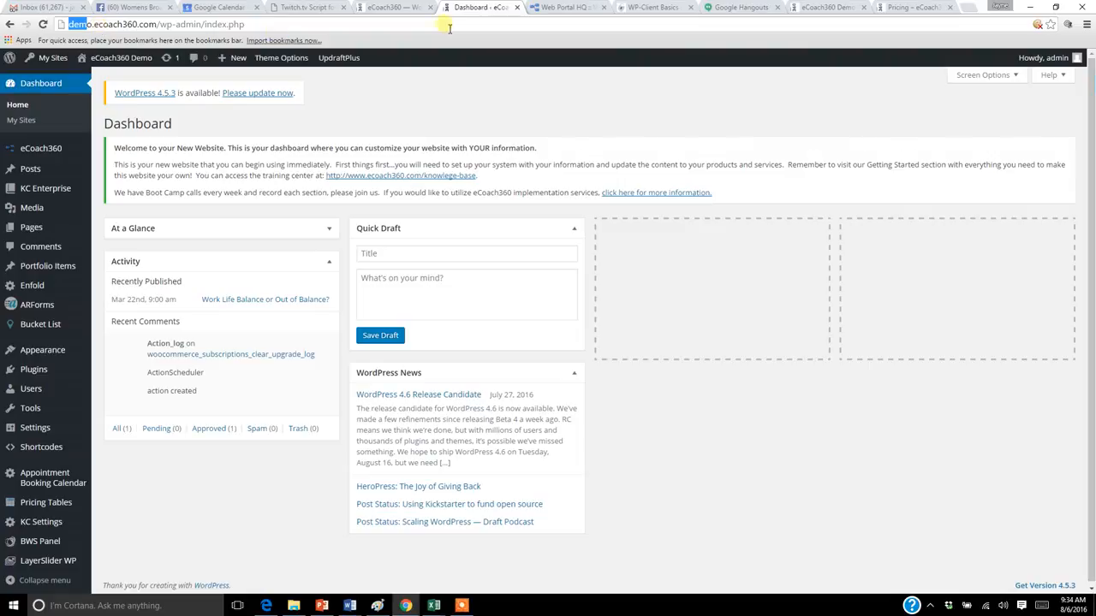
left_click(400, 8)
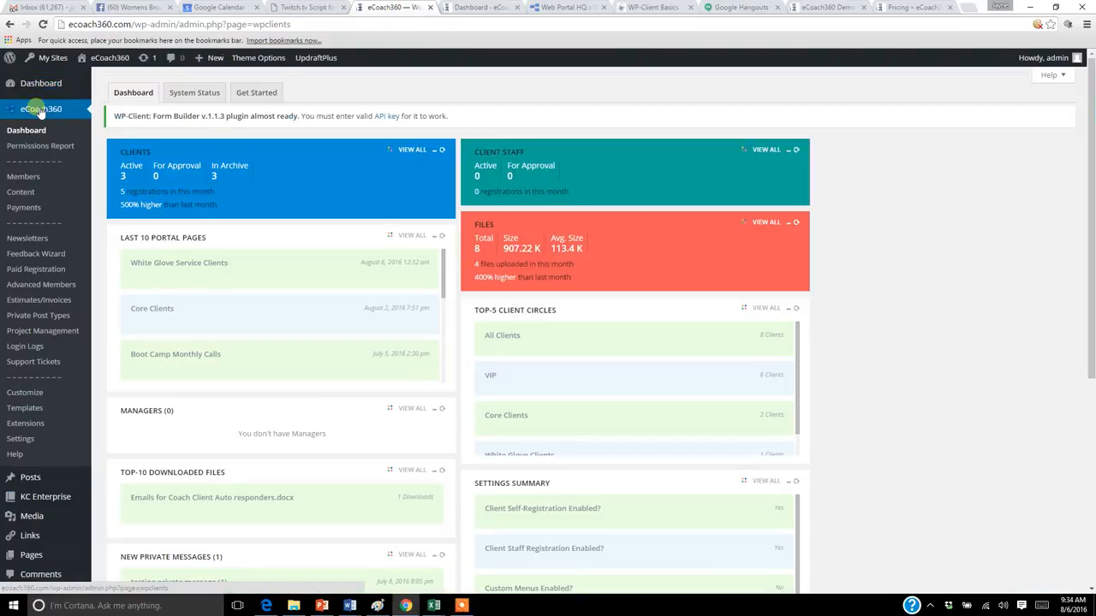
Step: Open eCoach360's Advanced Members section and review its registrations
mouse_move(30, 193)
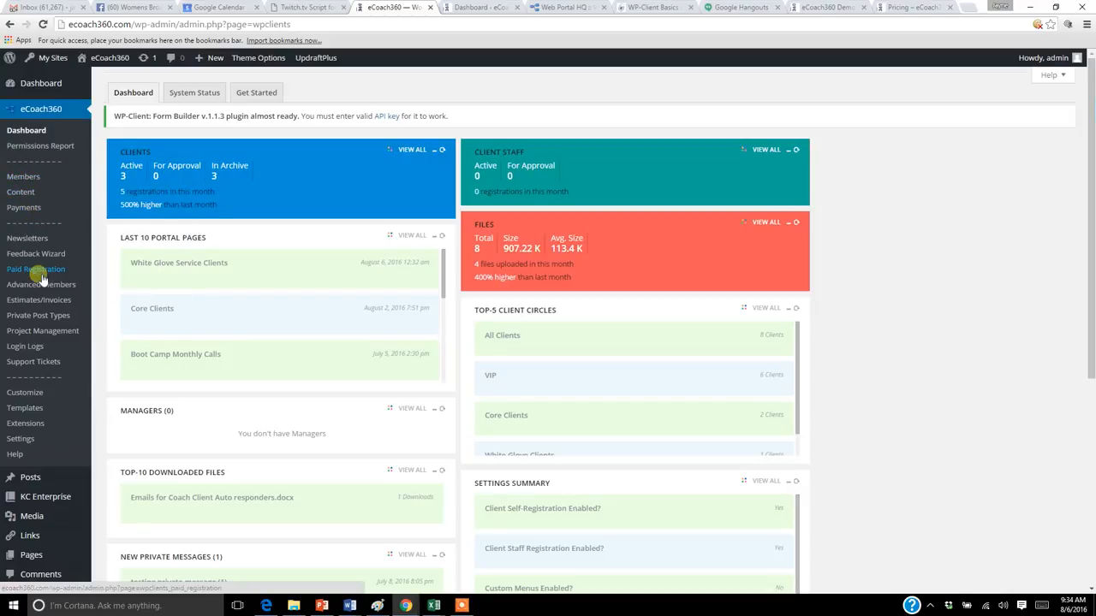
mouse_move(41, 291)
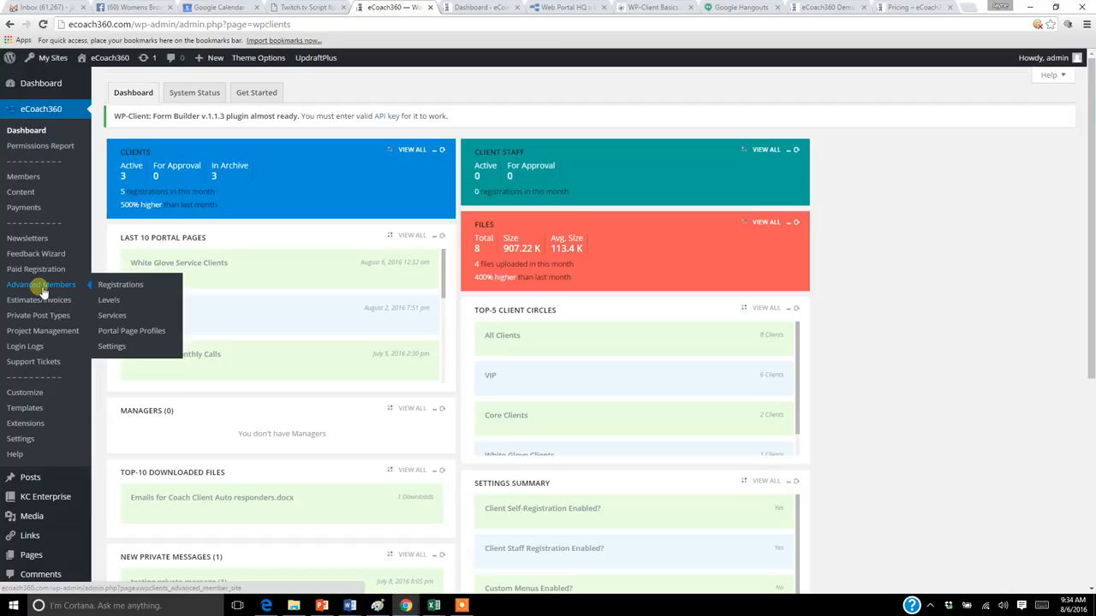
left_click(42, 291)
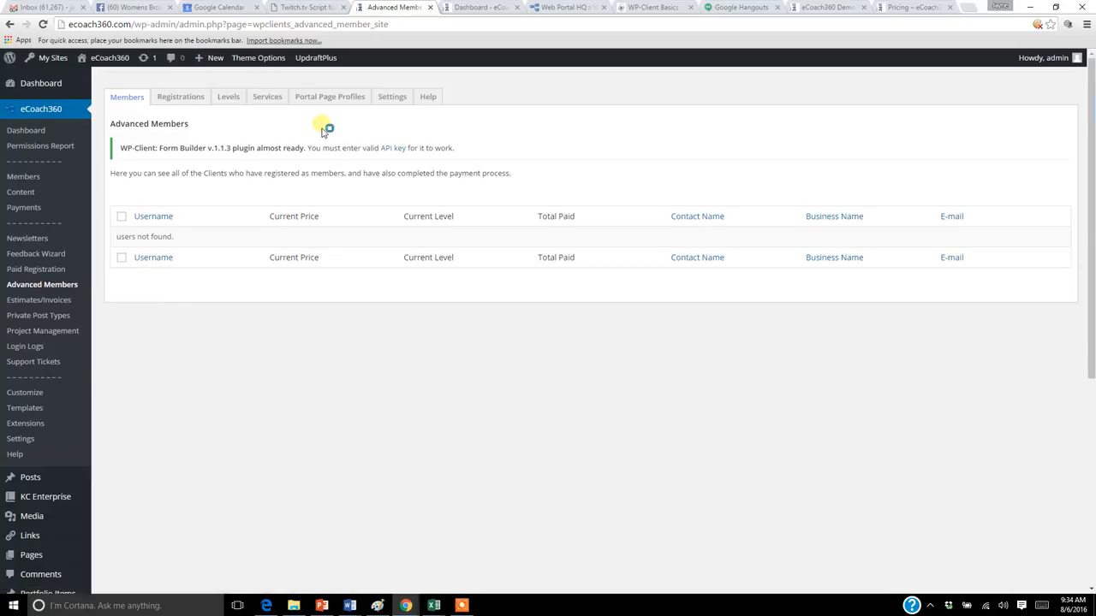
left_click(182, 100)
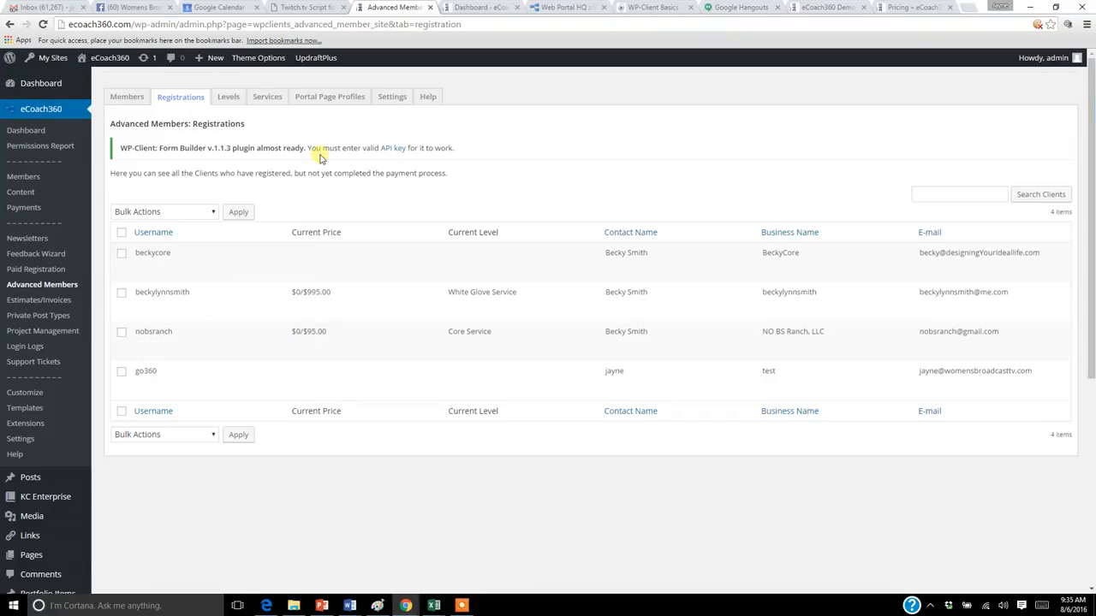
mouse_move(159, 310)
Step: Start a new Advanced Members level with the title VIP
left_click(227, 99)
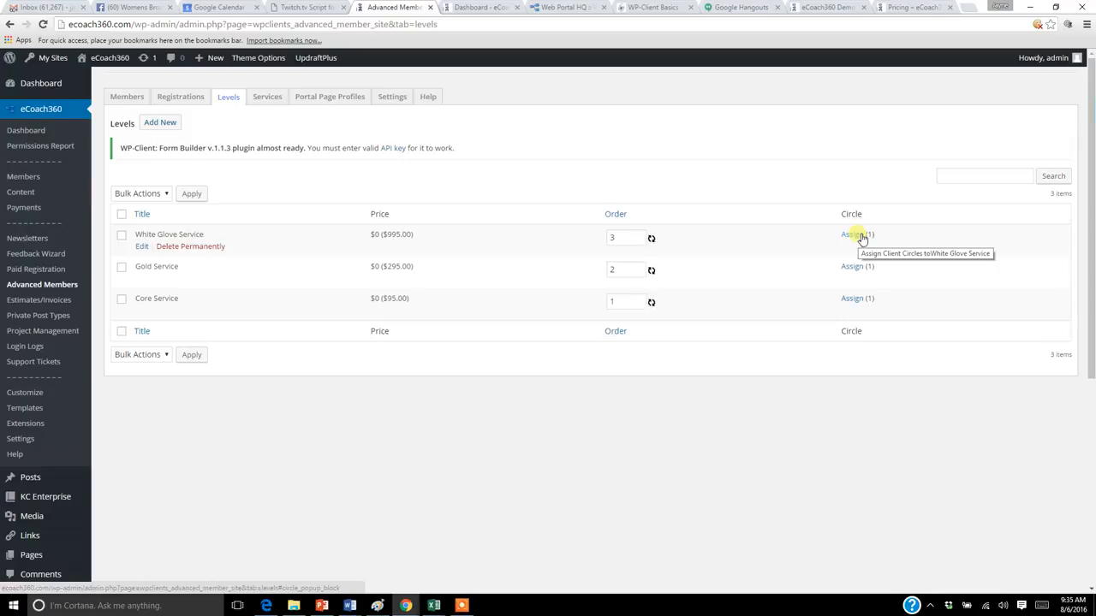
left_click(173, 124)
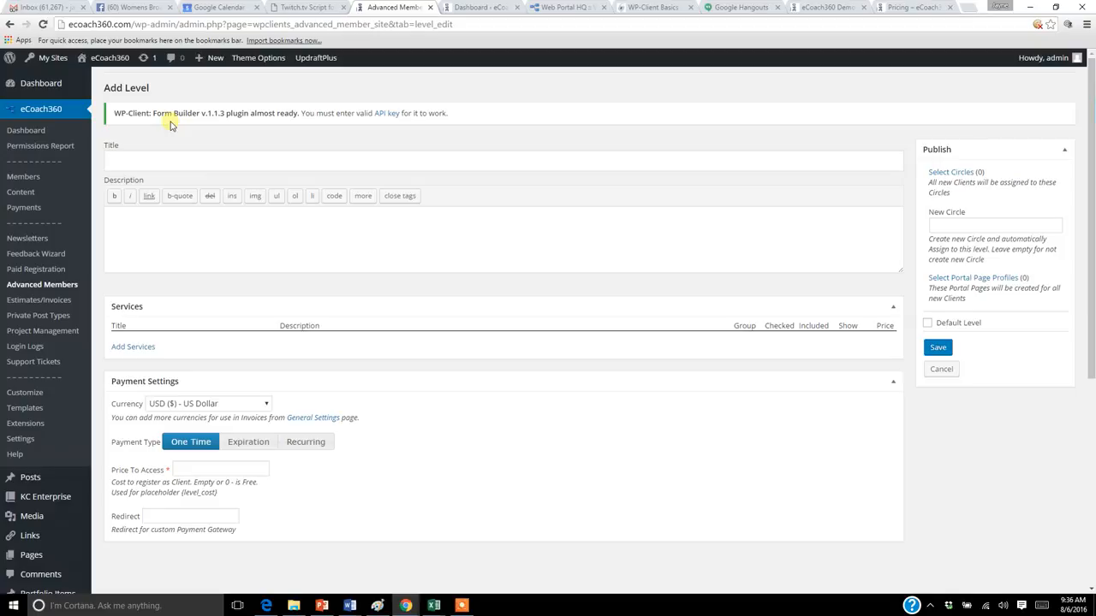
left_click(194, 169)
type("VIP")
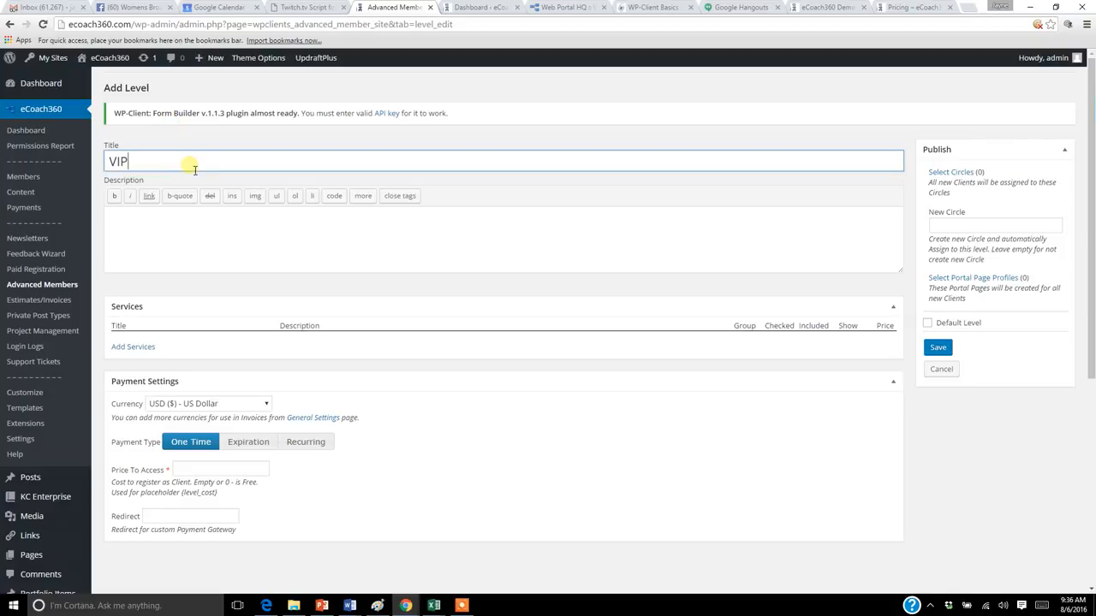
Step: Enter "Our VIP Clients" as the new level's description
left_click(204, 223)
type("ou")
key("BackSpace")
key("BackSpace")
type("out B")
key("BackSpace")
type("r VI")
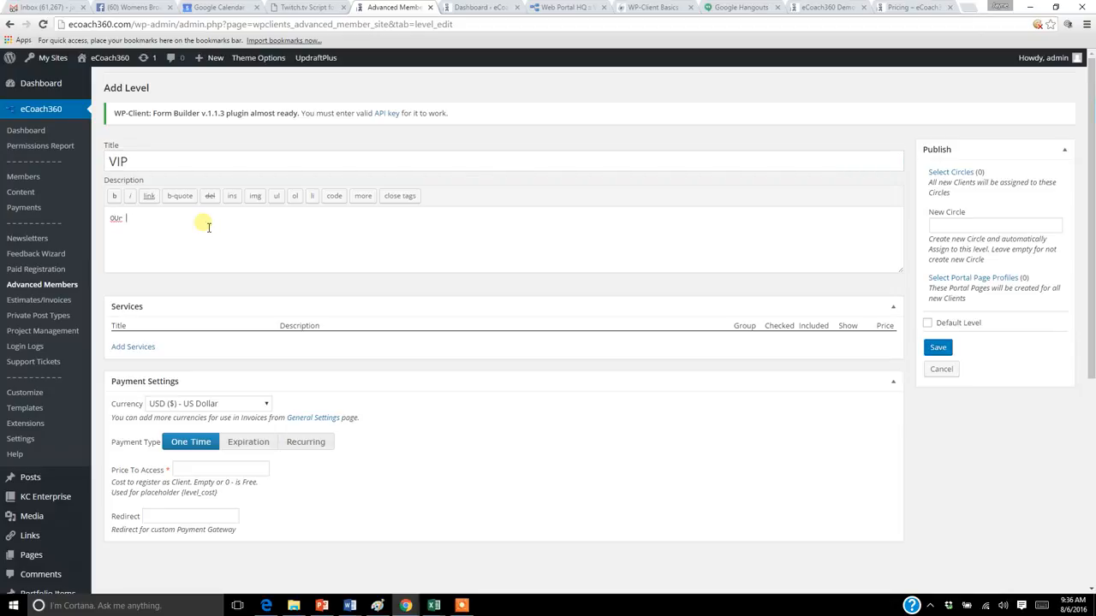
key("BackSpace")
key("BackSpace")
key("BackSpace")
key("BackSpace")
key("BackSpace")
key("BackSpace")
type("Our VIP Clients")
Step: Switch the level's currency to GBP (£) - UK Pound Sterling and back to USD ($) - US Dollar
scroll(1090, 222, "down", 1)
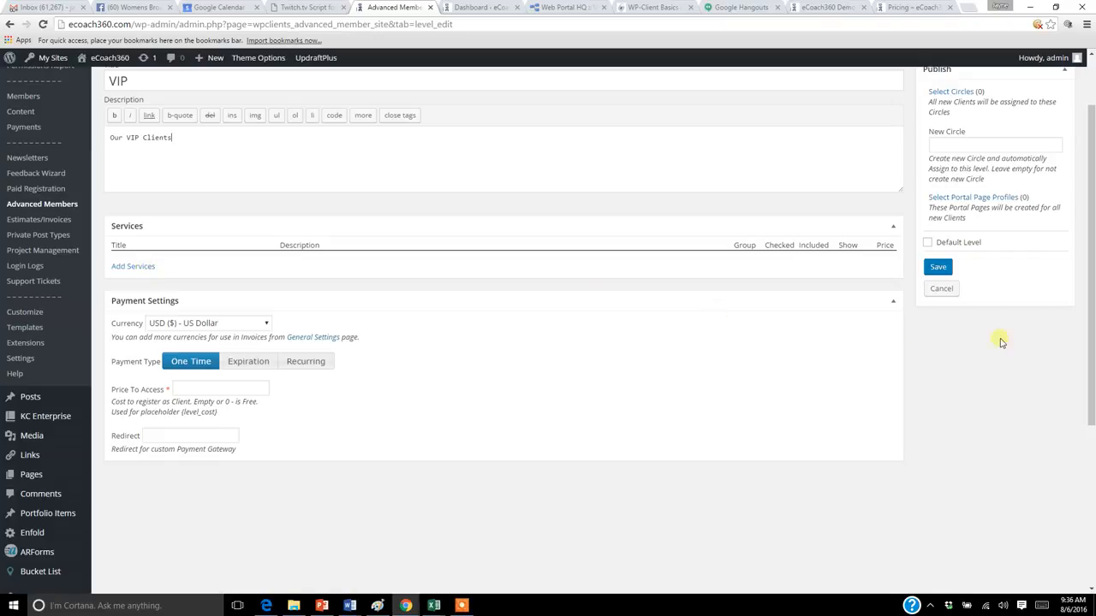
scroll(1093, 360, "up", 1)
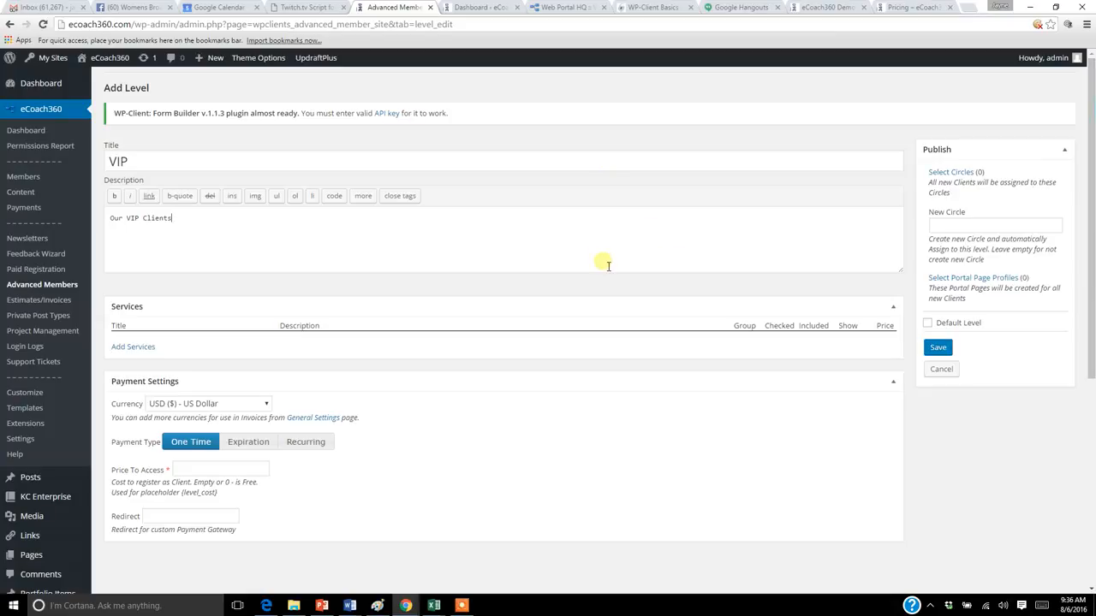
scroll(538, 328, "down", 2)
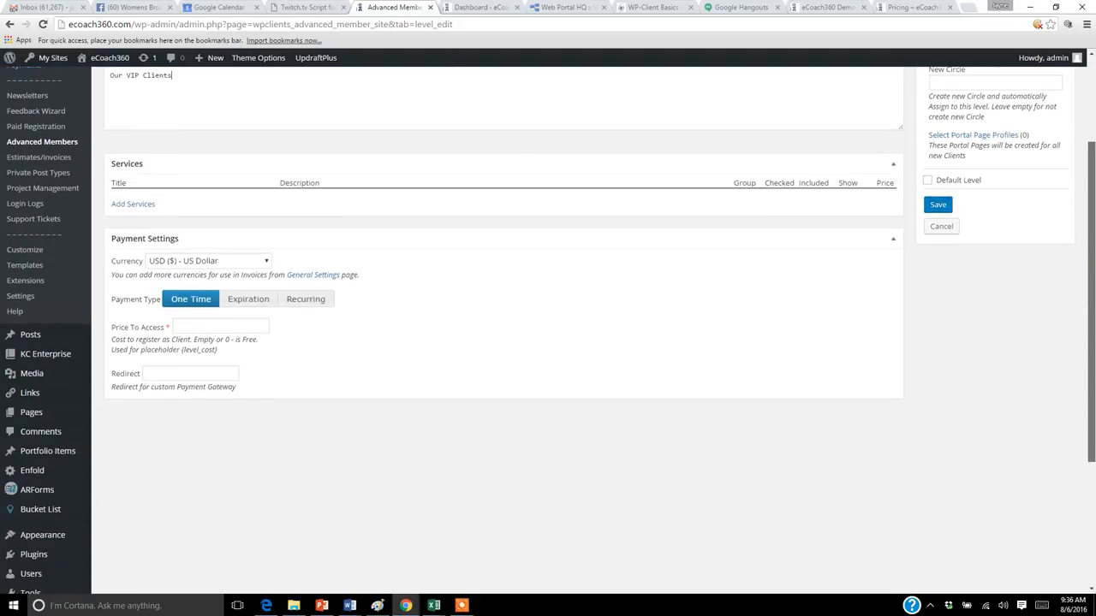
left_click(266, 262)
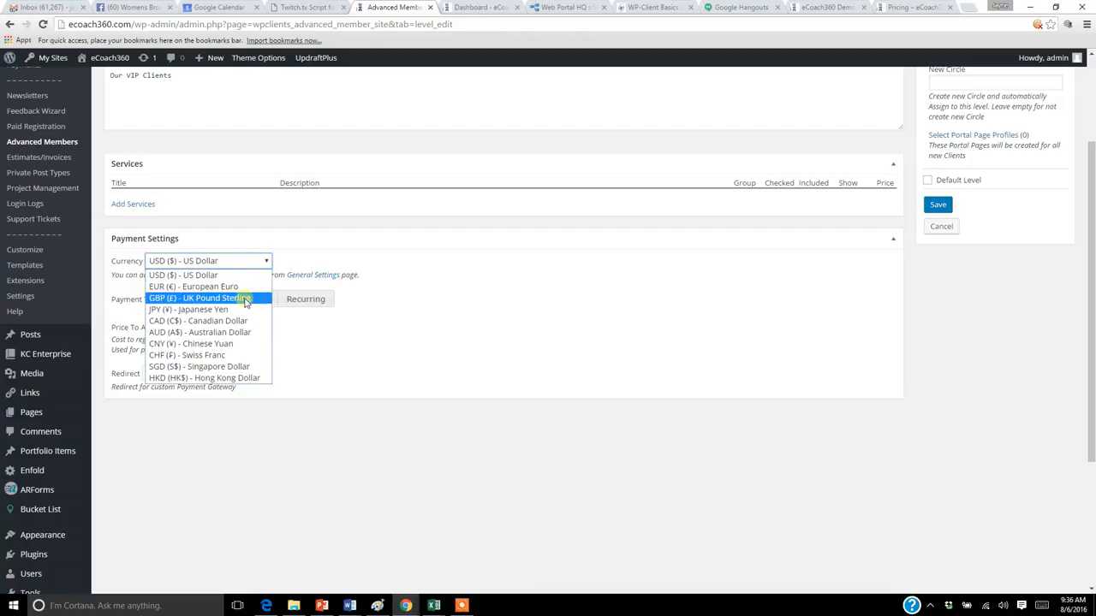
left_click(246, 299)
left_click(267, 261)
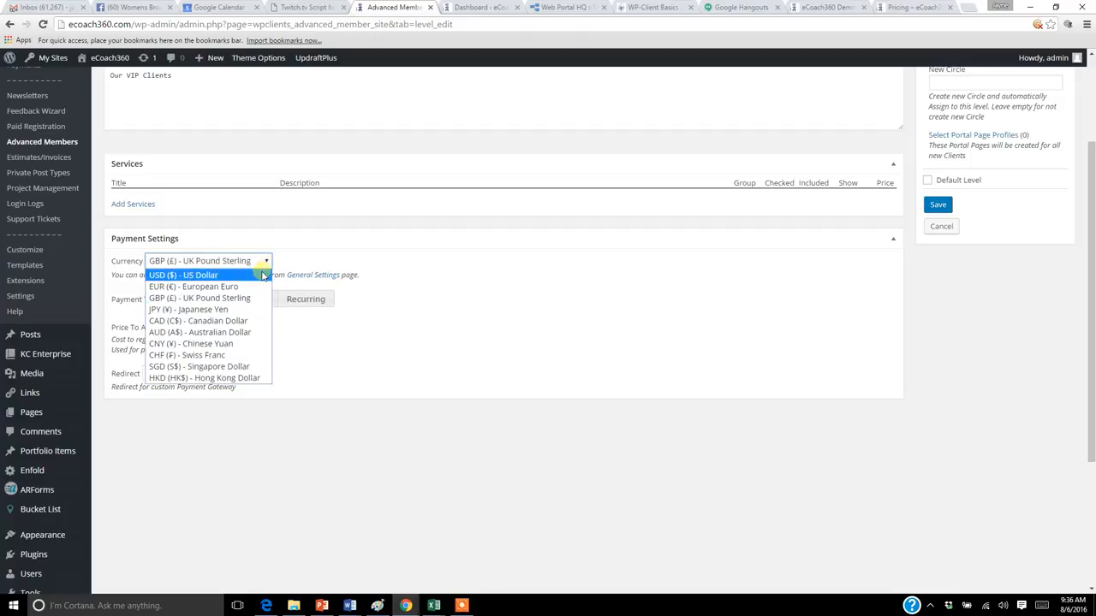
left_click(263, 276)
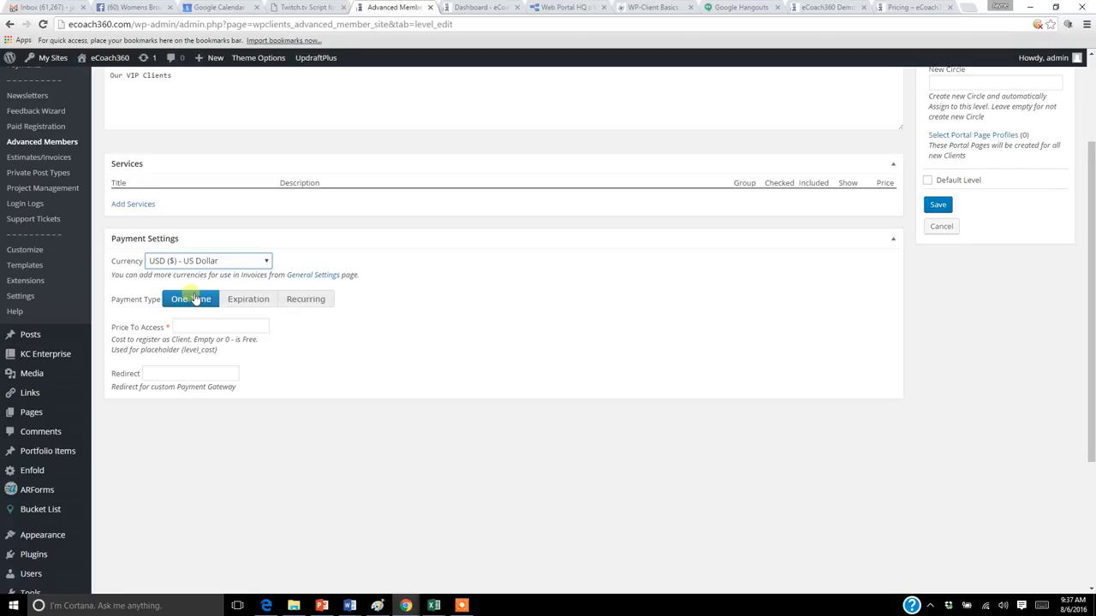
Step: Set the VIP level's one-time Price To Access to 19.99
left_click(206, 326)
type("19.99")
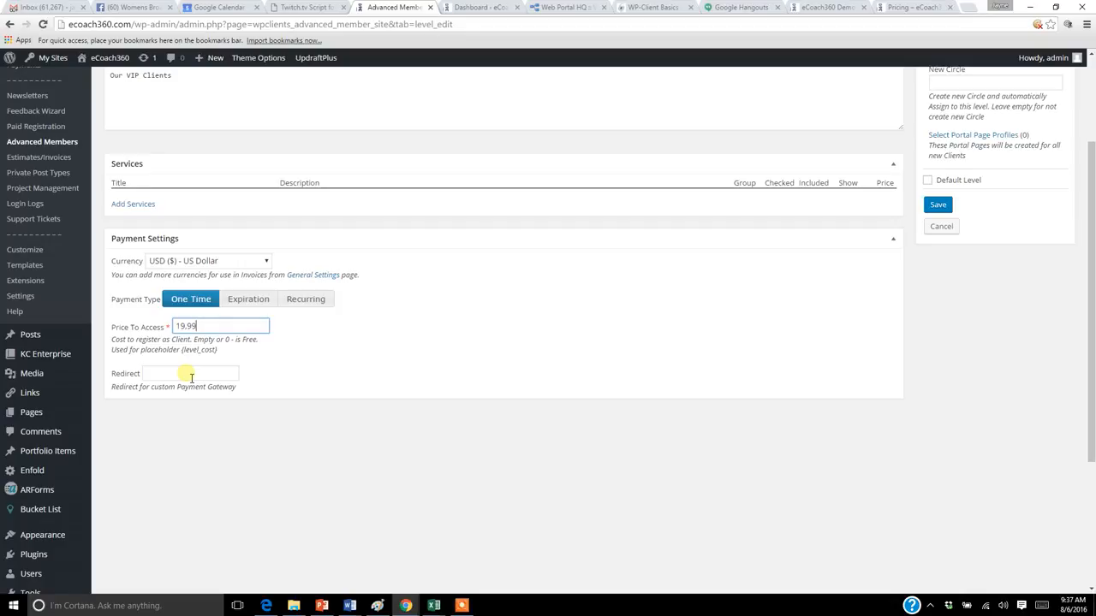
Step: Look up the Setting up Payment Gateway article in the knowledge base in Edge, and return to the level form in Chrome
left_click(268, 606)
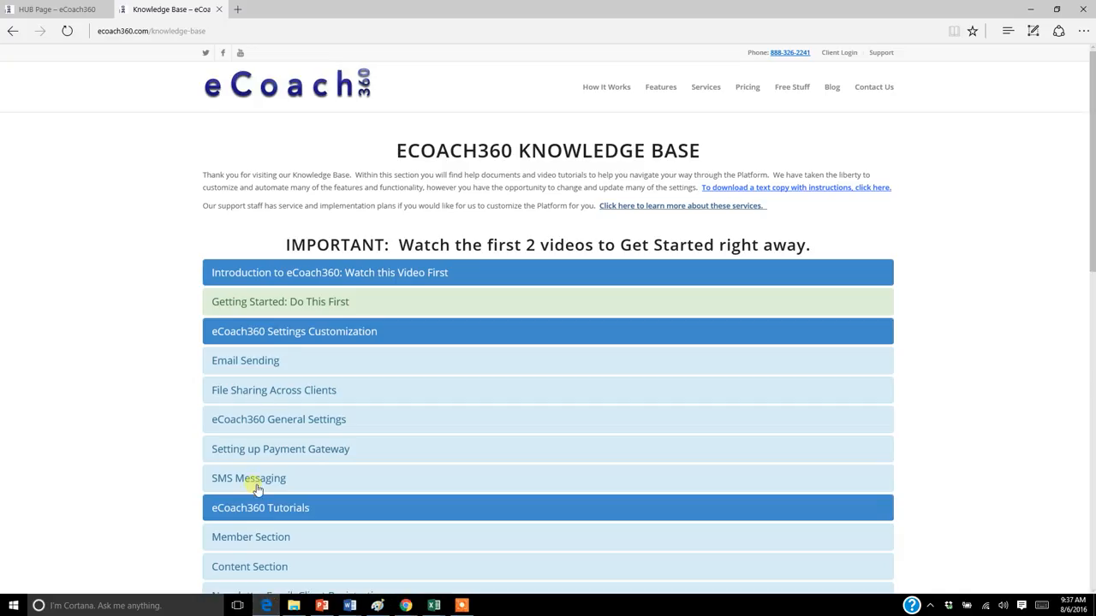
left_click(281, 446)
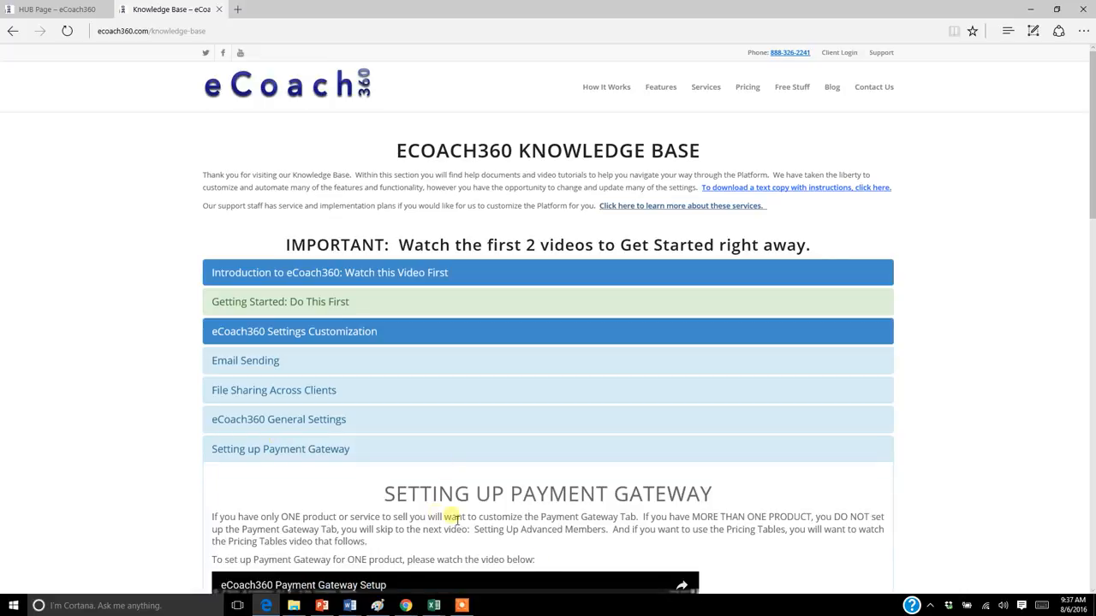
left_click_drag(1091, 197, 1092, 200)
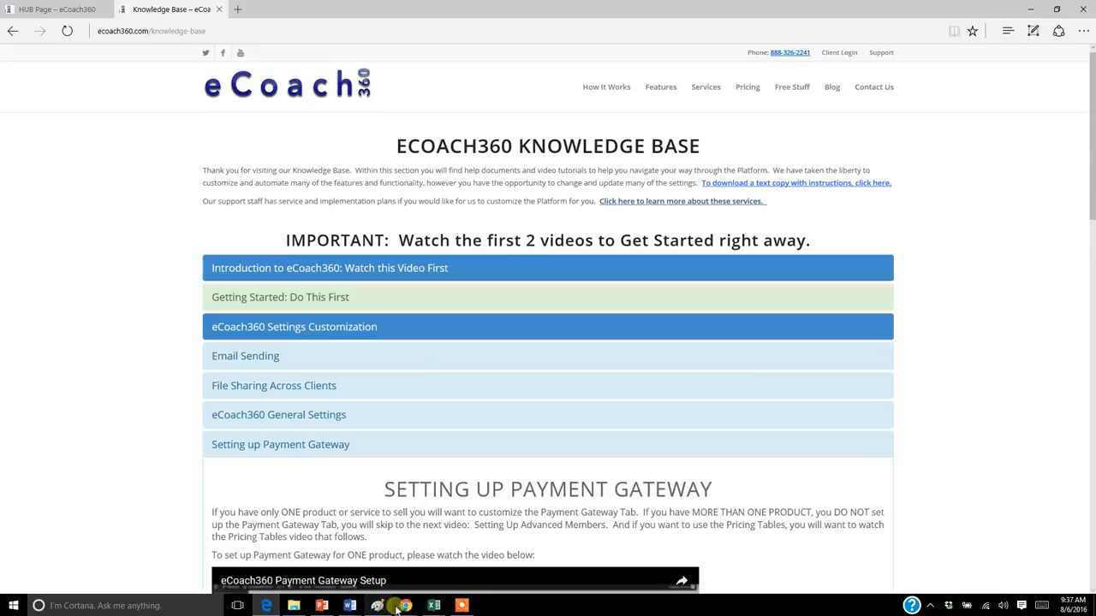
mouse_move(413, 608)
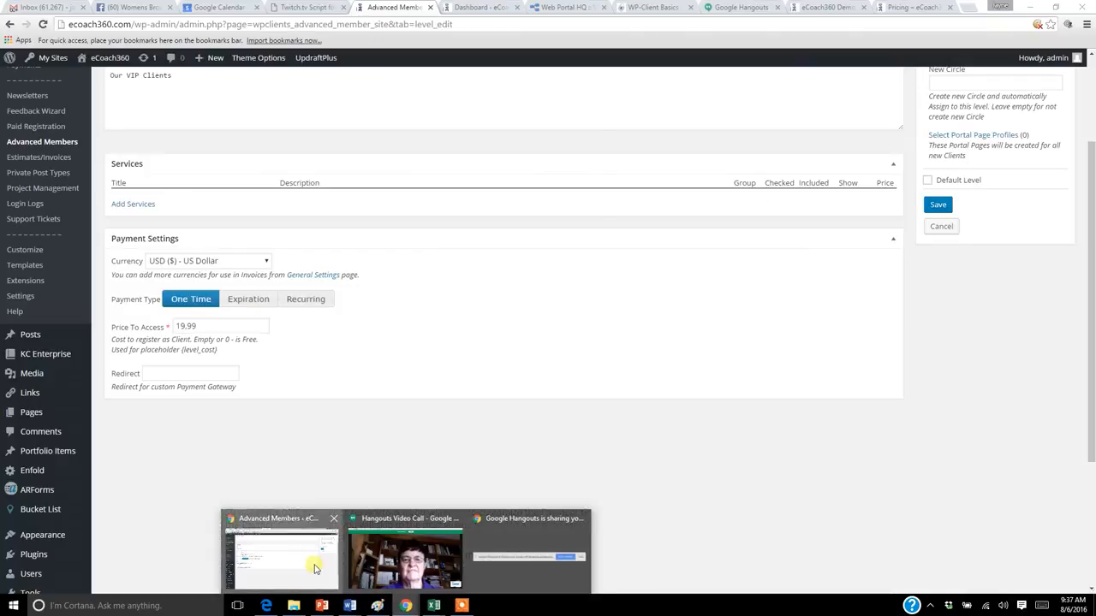
left_click(314, 567)
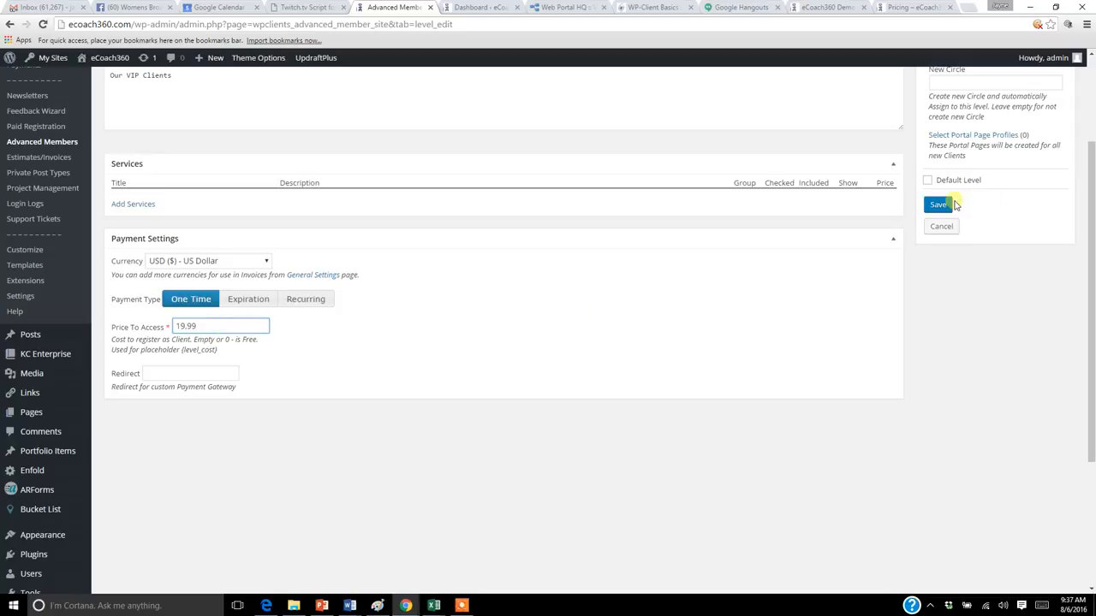
Step: Assign the VIP client circle to the new level and save the level
left_click(954, 205)
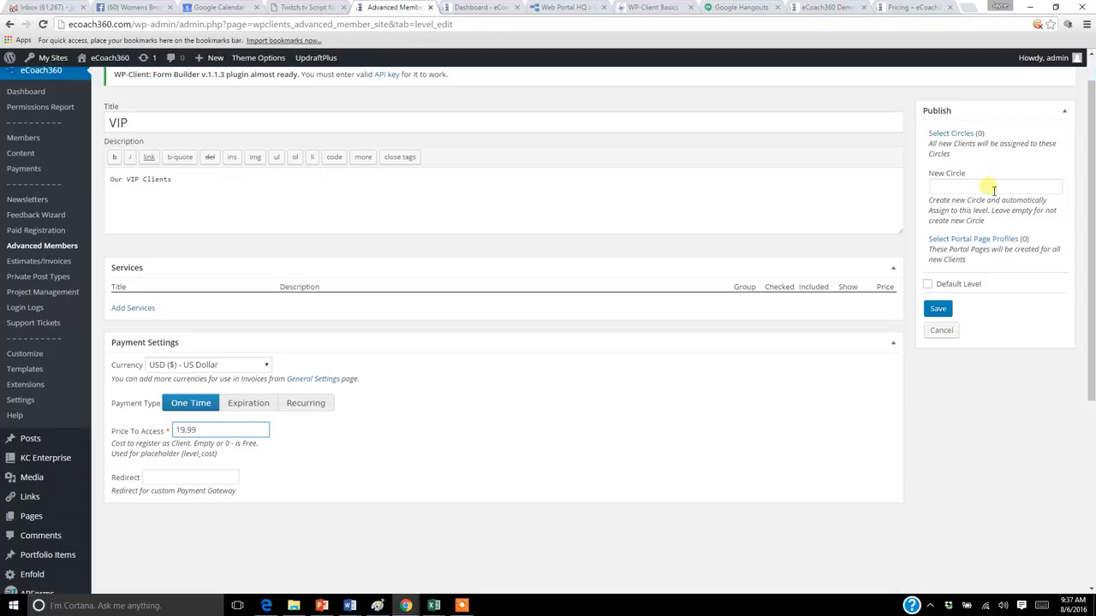
left_click(965, 135)
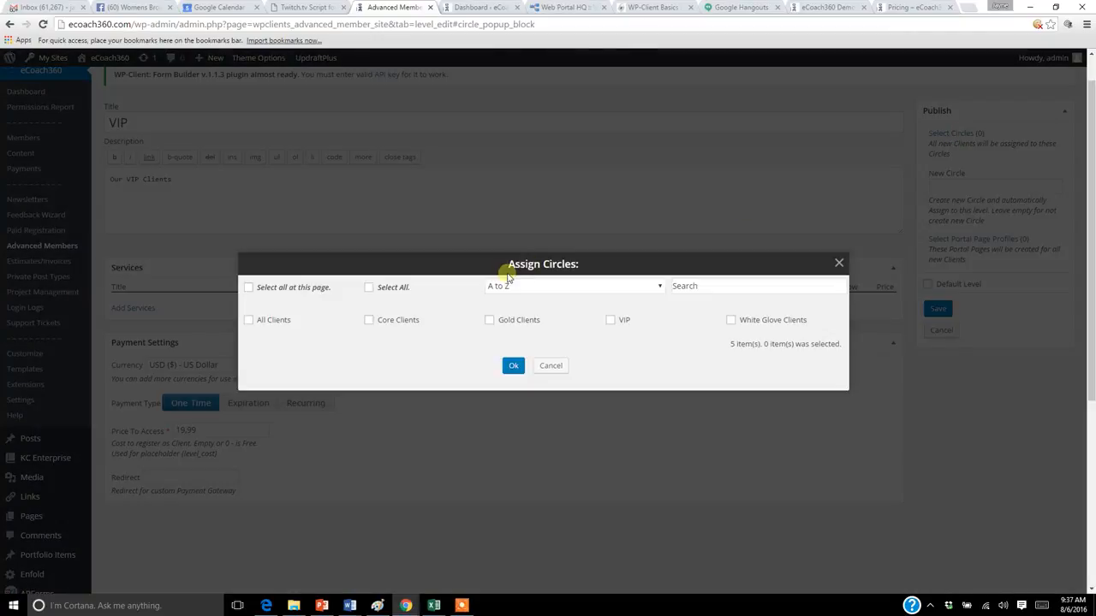
left_click(612, 321)
left_click(513, 367)
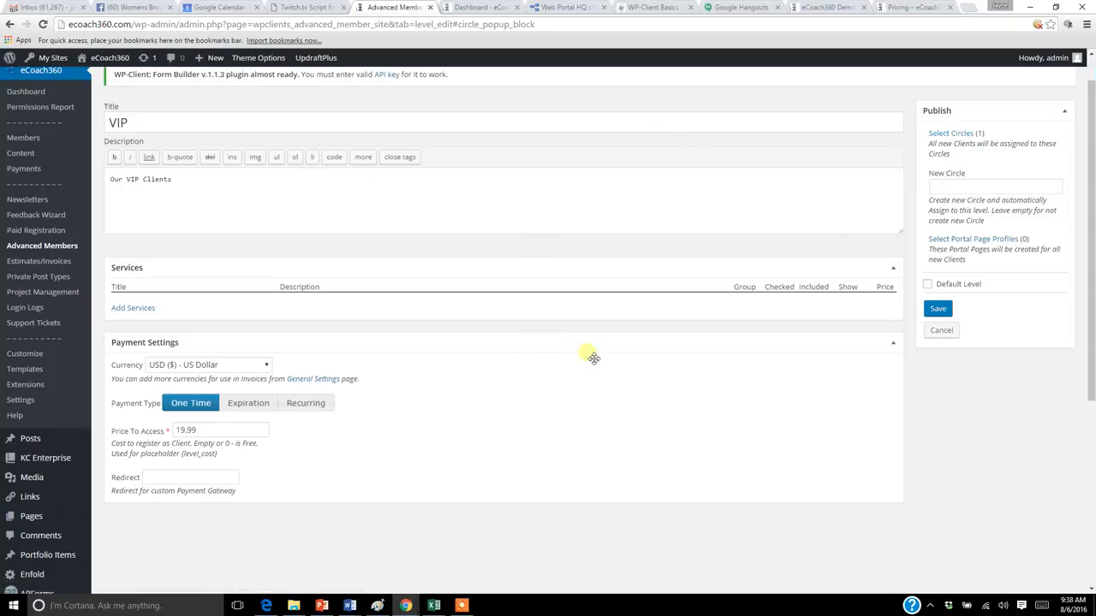
left_click(938, 311)
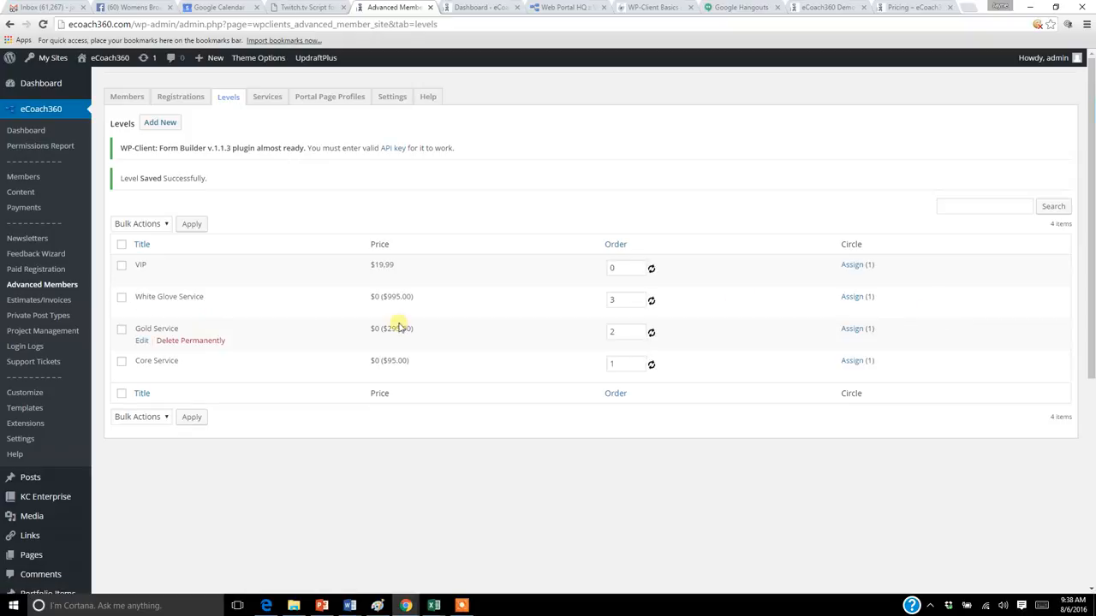
Step: Open the VIP level for editing and switch its payment type from One Time to Expiration
mouse_move(178, 283)
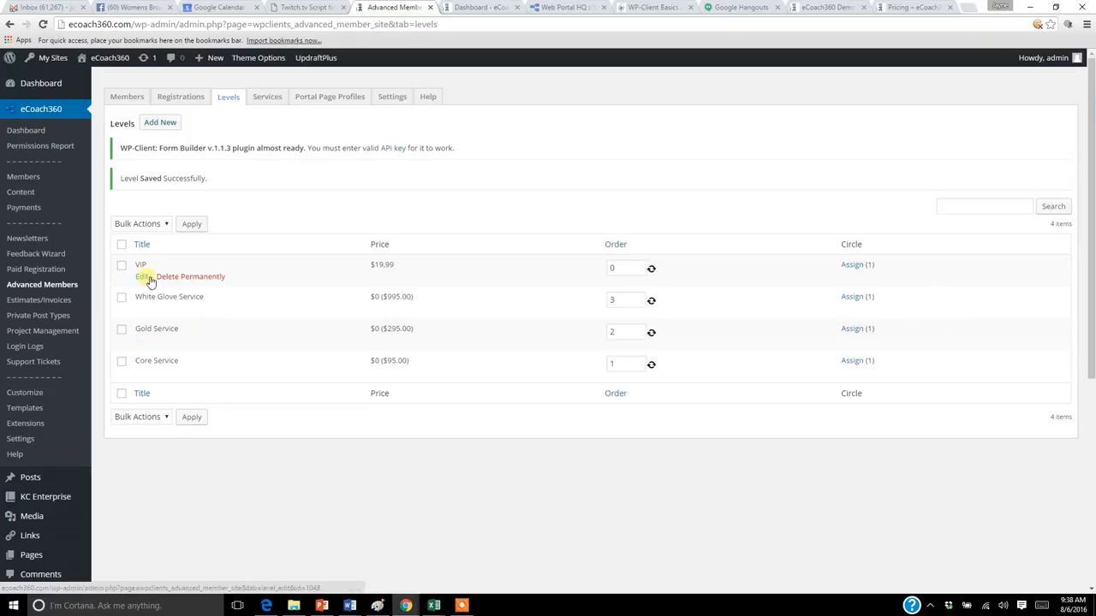
left_click(147, 278)
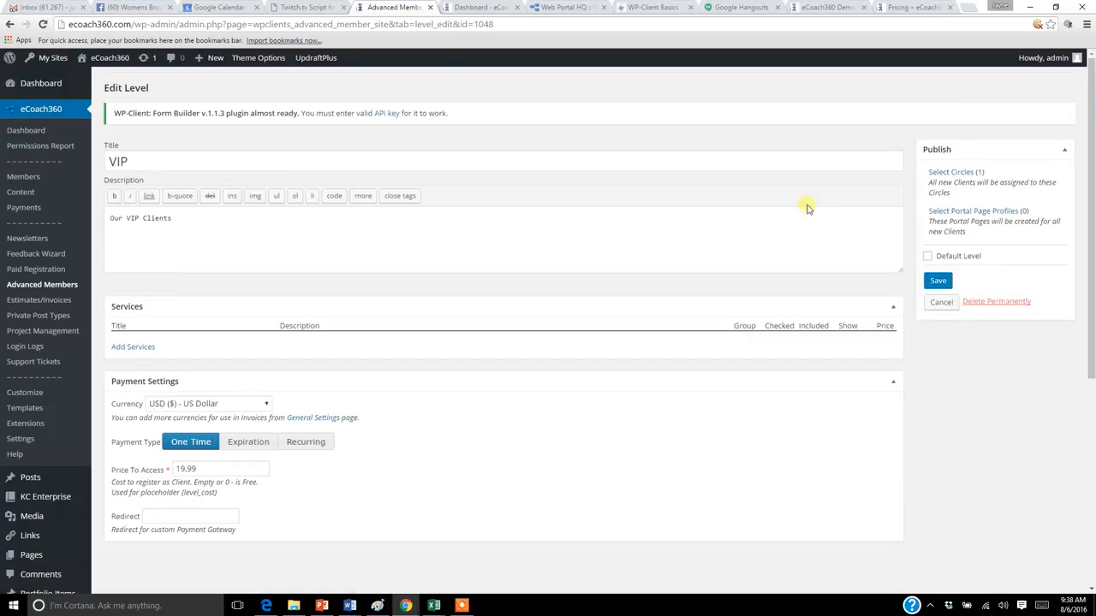
left_click_drag(1091, 203, 1091, 248)
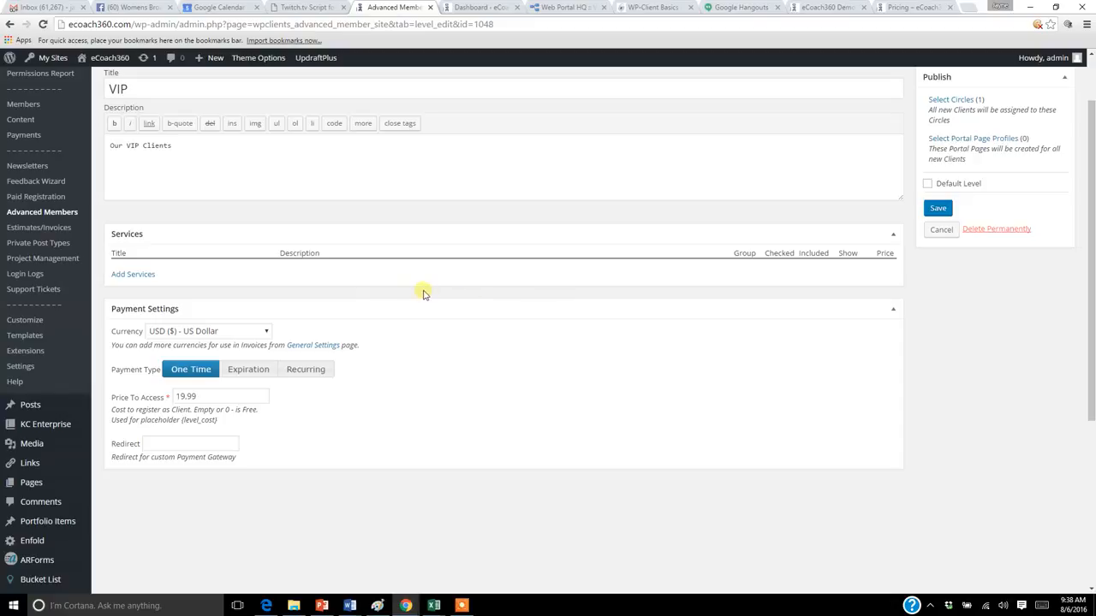
left_click(250, 370)
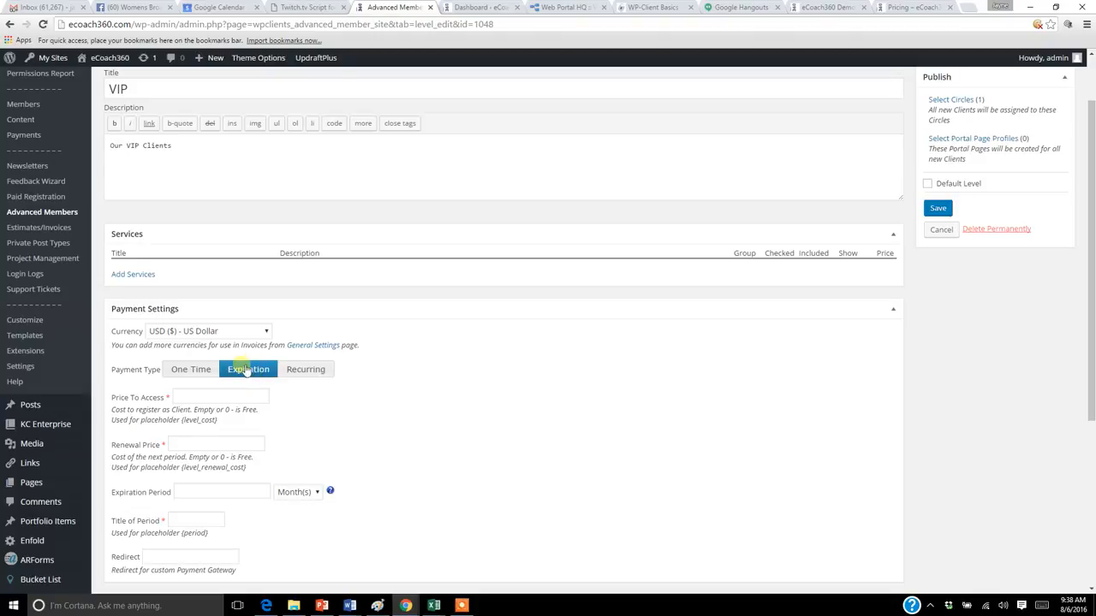
left_click(202, 375)
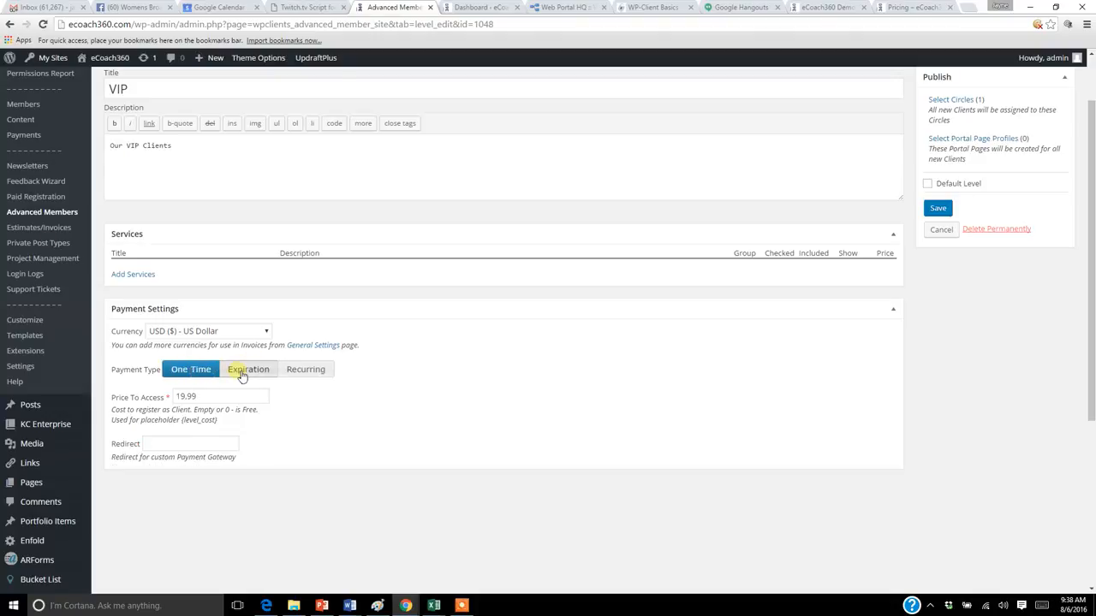
left_click(243, 373)
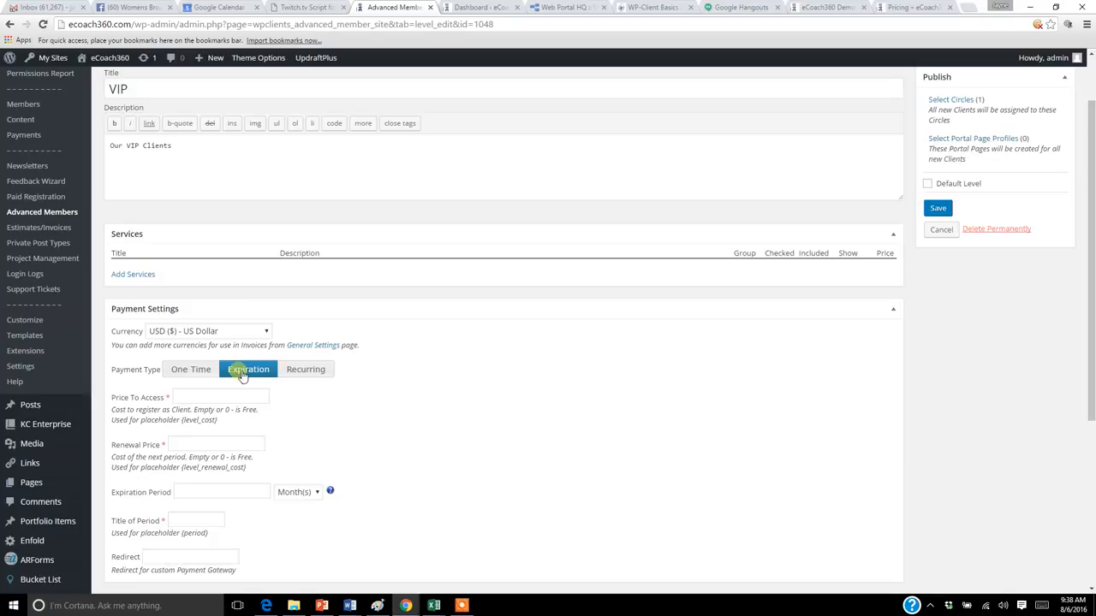
scroll(1090, 301, "down", 1)
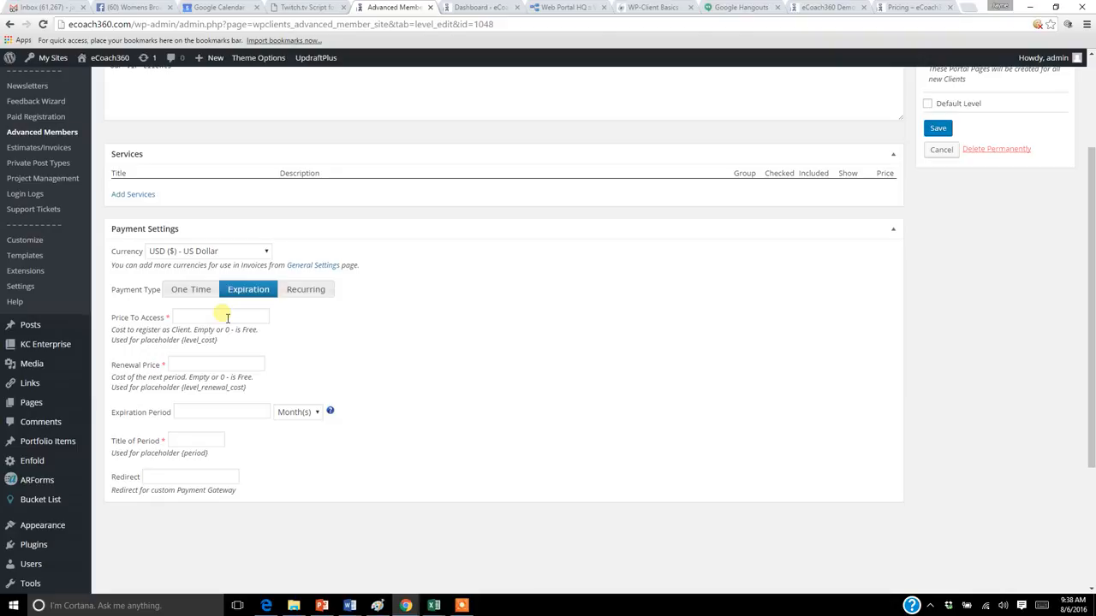
Step: Set the expiration plan's Price To Access to 10 and its Renewal Price to 5
left_click(227, 317)
type("10")
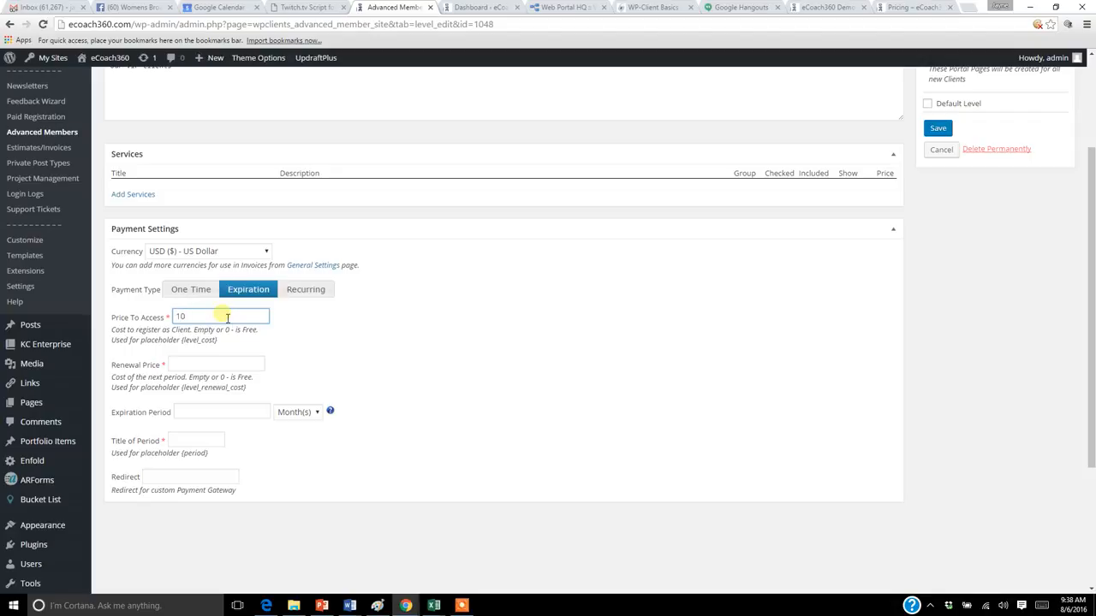
left_click(225, 363)
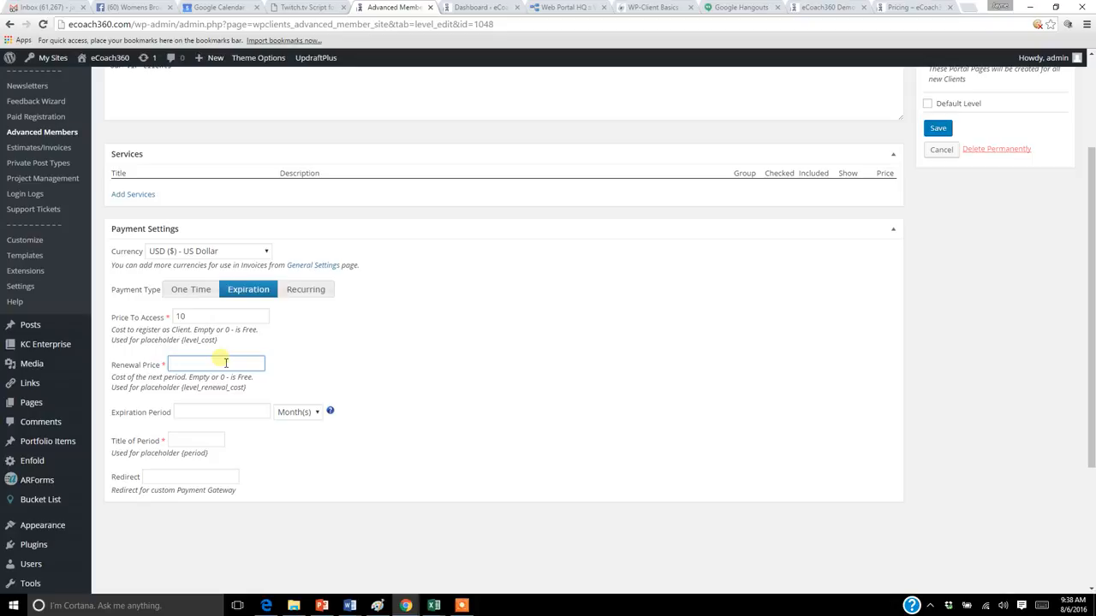
type("5")
Step: Set the VIP level's Expiration Period to 30 Day(s)
left_click(229, 410)
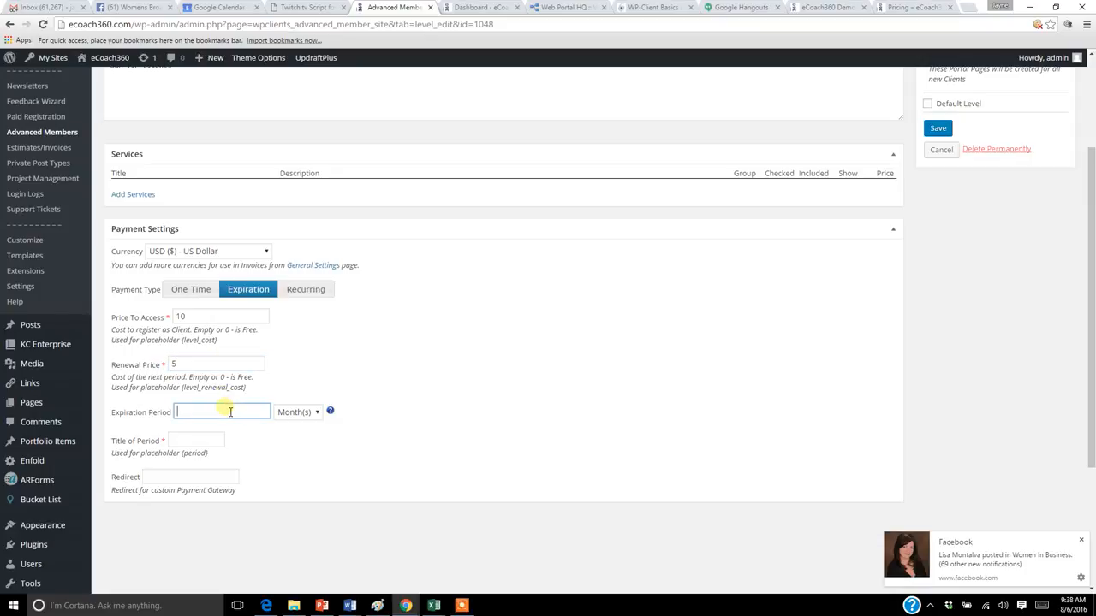
type("30")
left_click(313, 412)
left_click(305, 442)
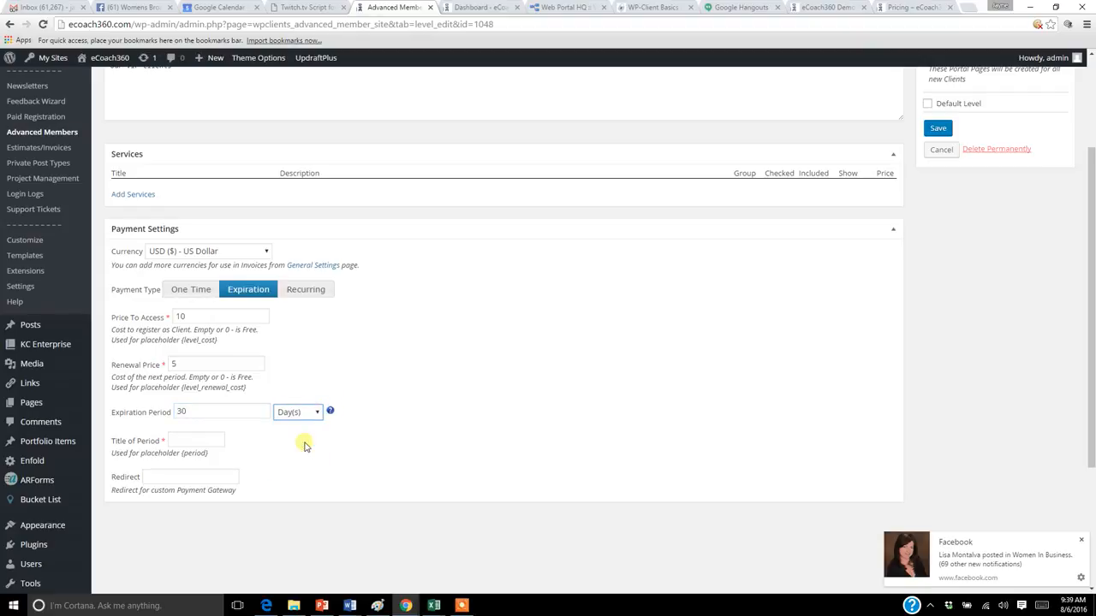
left_click(316, 413)
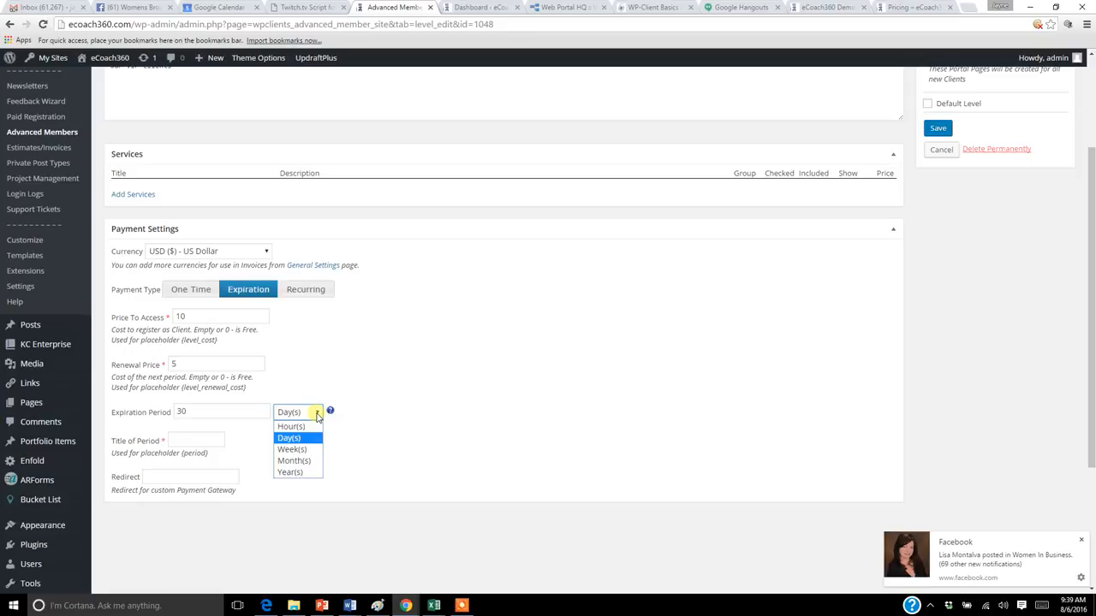
left_click(317, 414)
Step: Enter VIP as the Title of Period and save the level
left_click(189, 439)
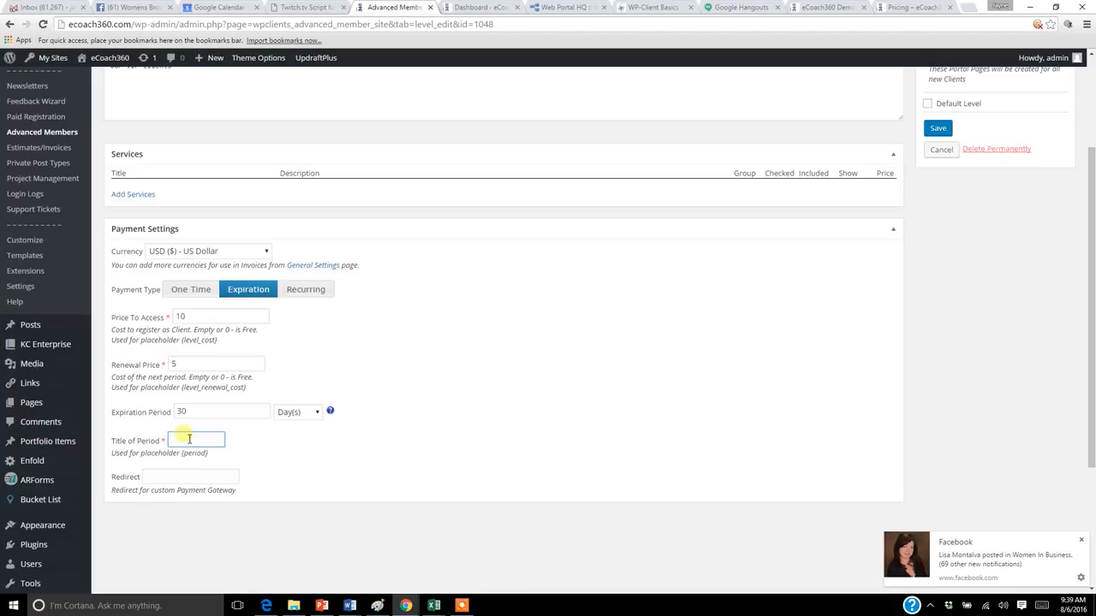
type("ViP")
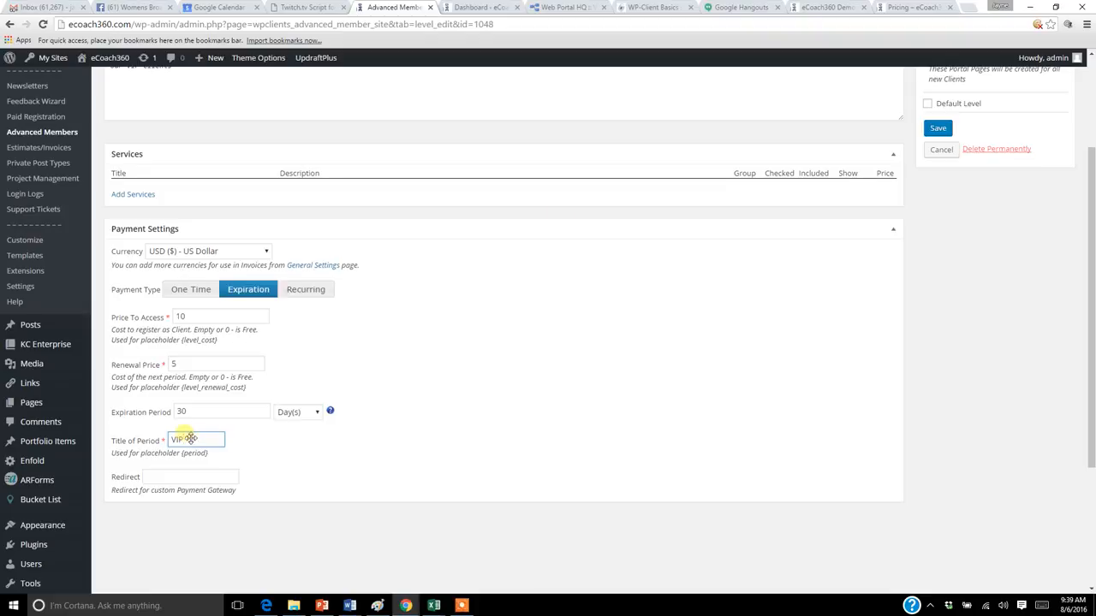
scroll(1091, 155, "up", 1)
scroll(1081, 94, "up", 2)
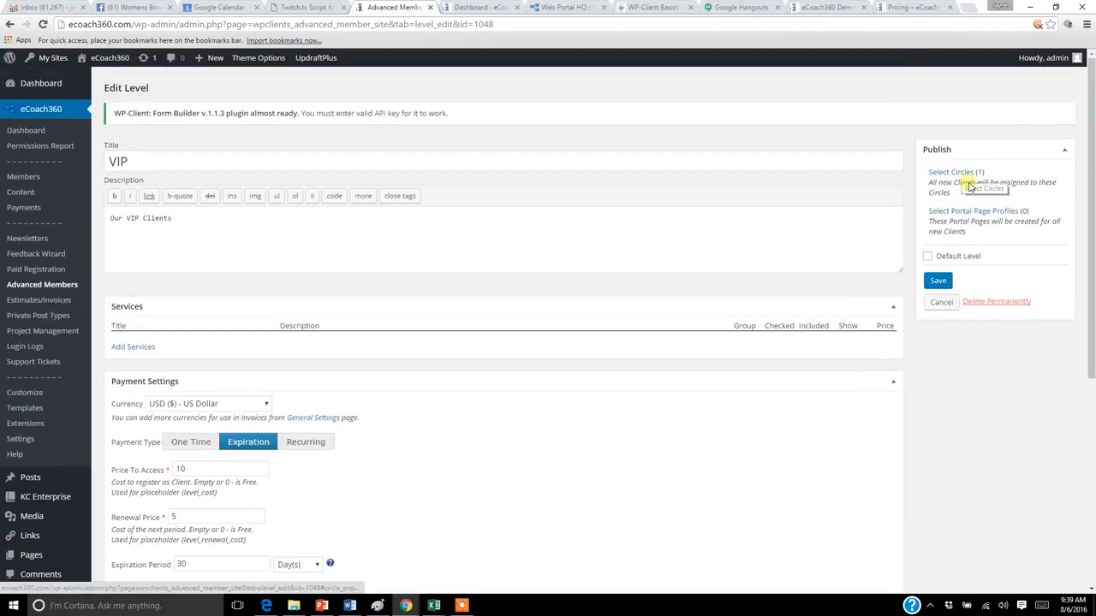
left_click(939, 280)
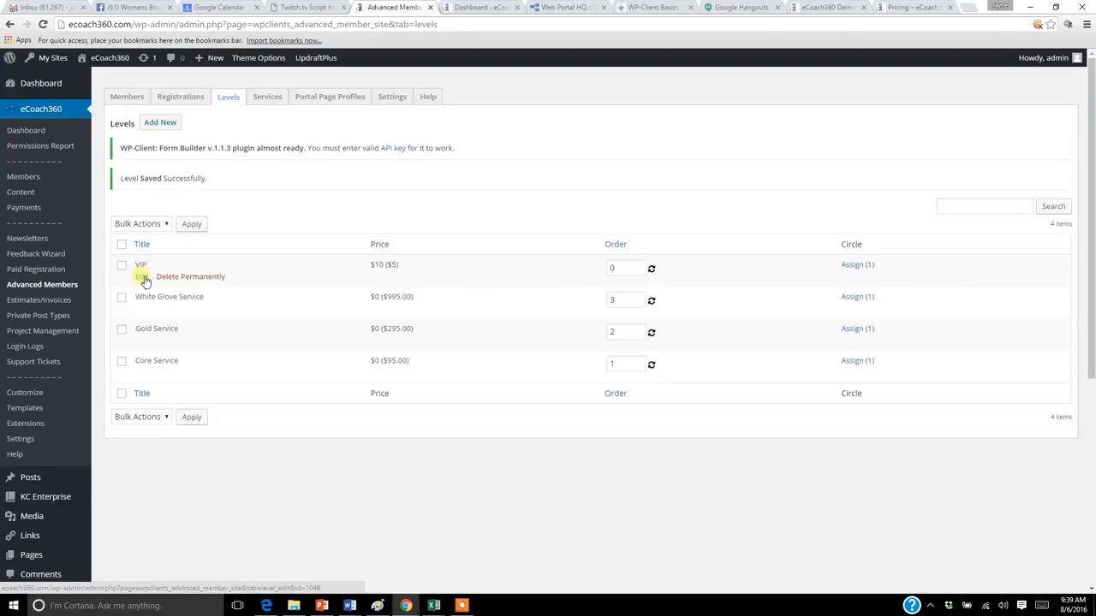
Step: Reopen the VIP level, review its One Time and Expiration settings, and switch the payment type to Recurring
left_click(142, 278)
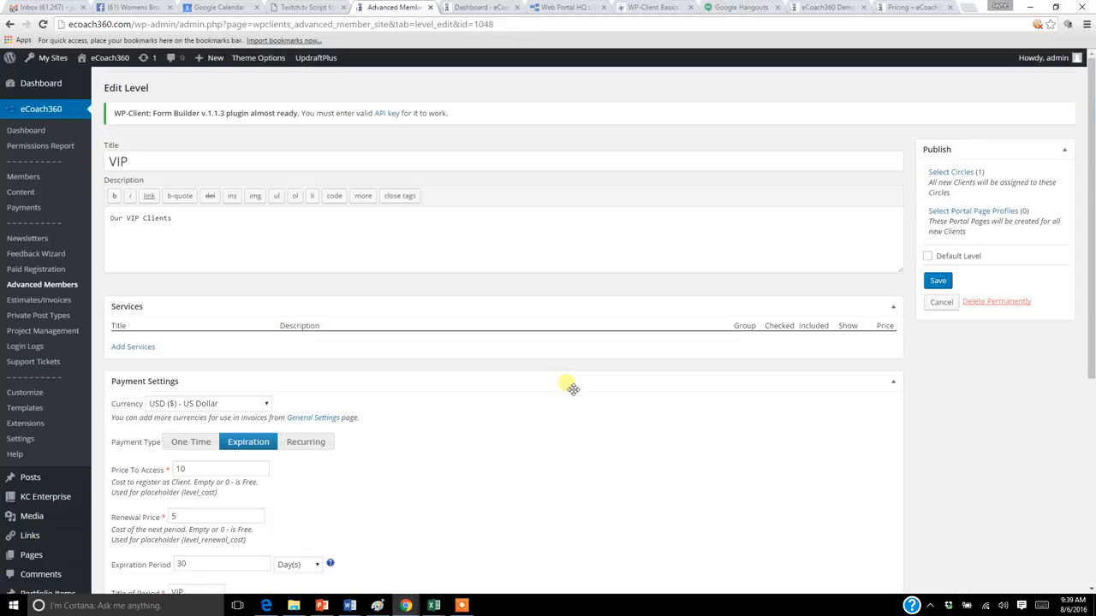
left_click_drag(1092, 204, 1092, 277)
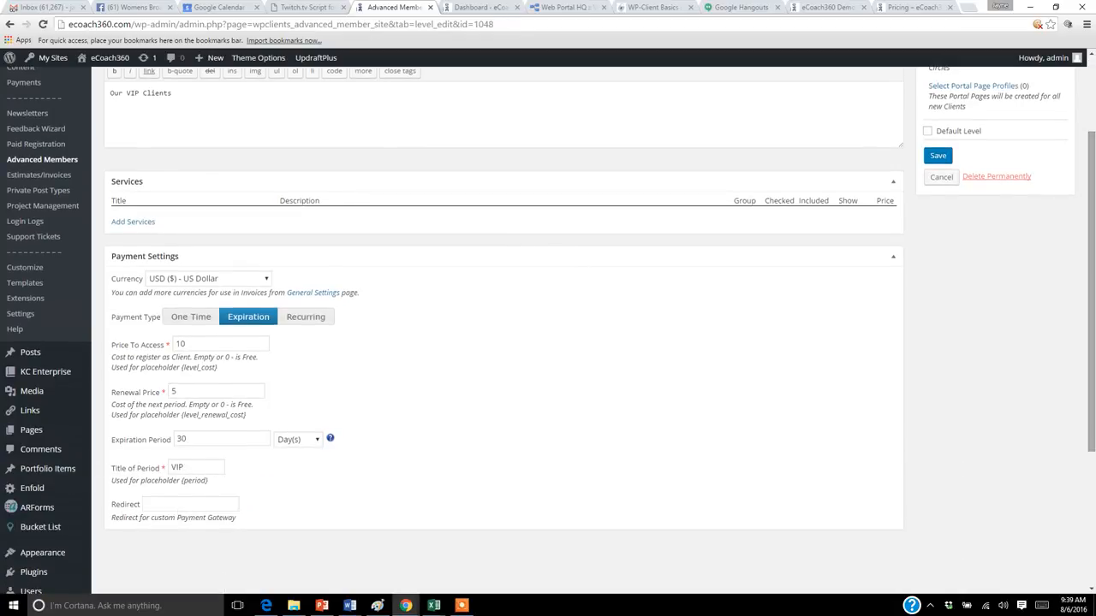
left_click(198, 325)
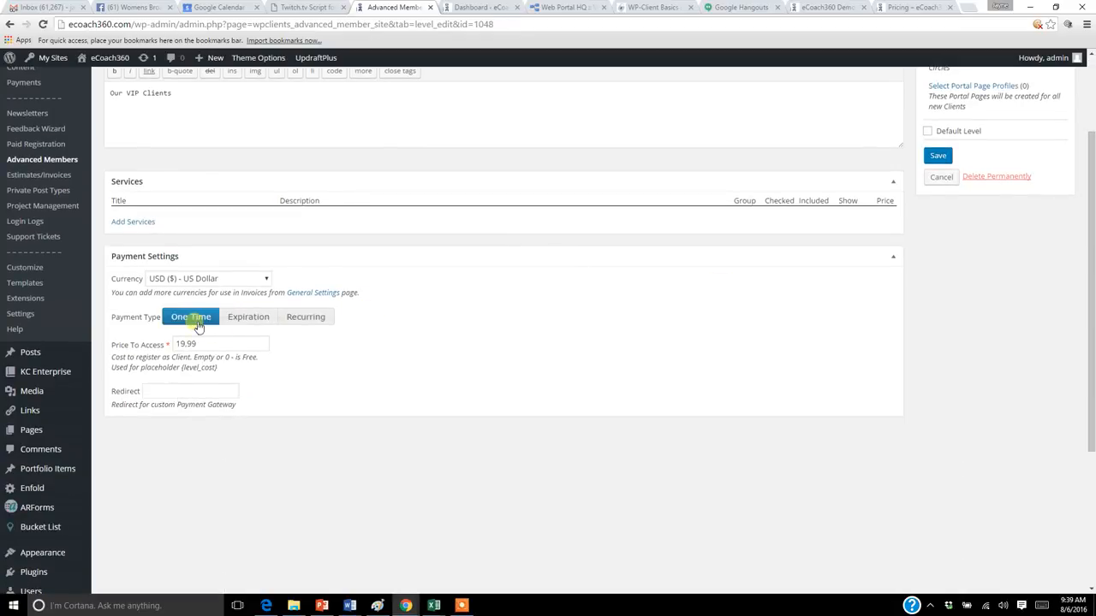
left_click(250, 325)
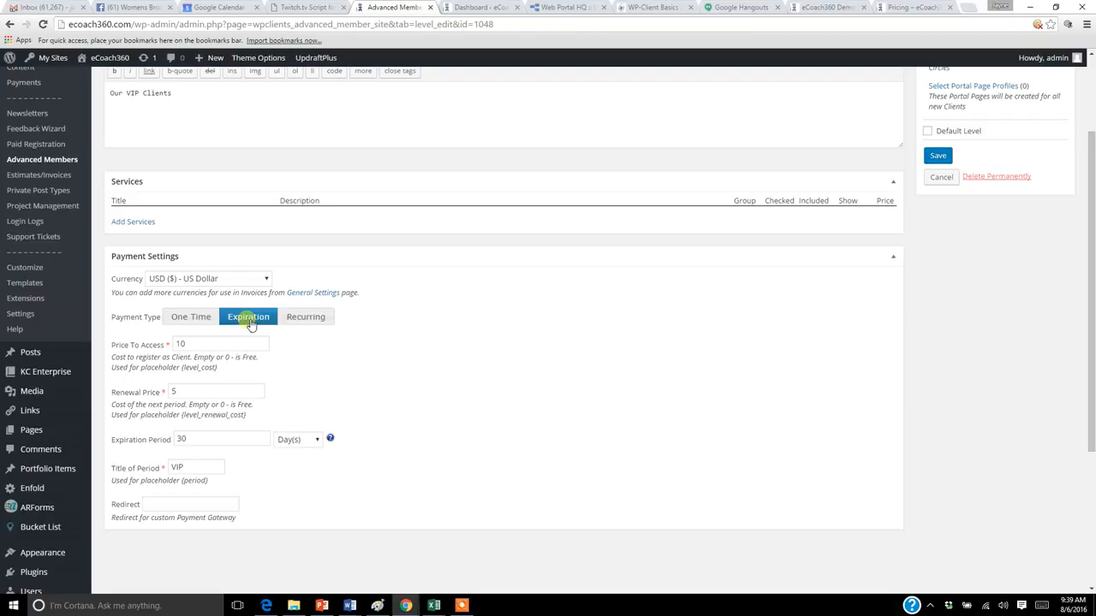
left_click(300, 322)
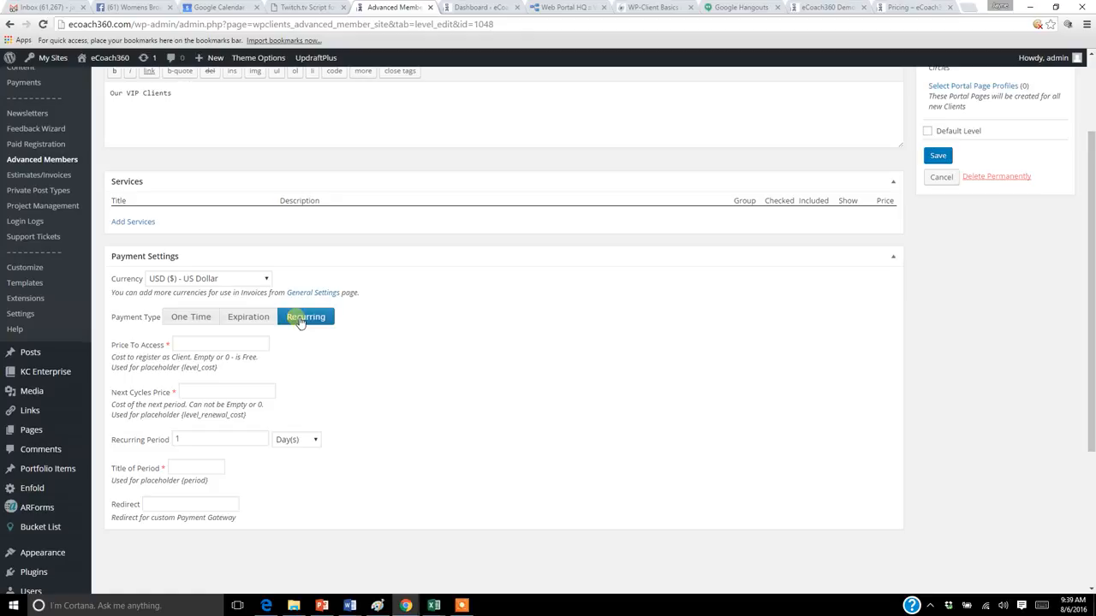
Step: Set the recurring plan's Price To Access to 0 and its Next Cycles Price to 295.00
left_click(262, 346)
type("0")
left_click(323, 368)
left_click_drag(225, 358, 263, 364)
left_click(240, 396)
type("295")
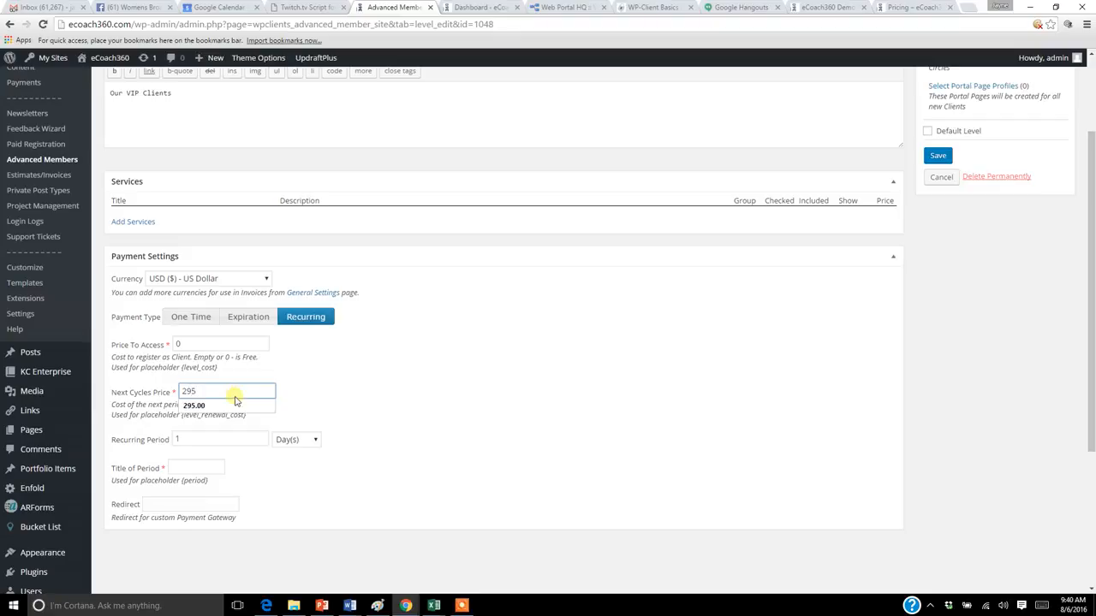
left_click(236, 406)
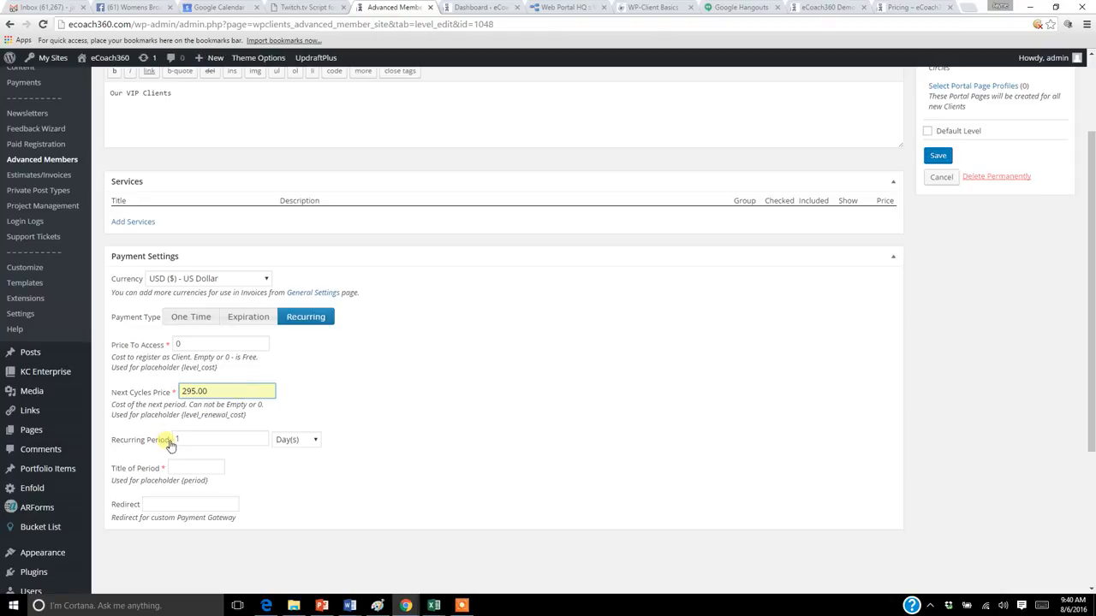
Step: Set the recurring period's unit to Month(s) and title the period VIP Free offer
left_click(314, 439)
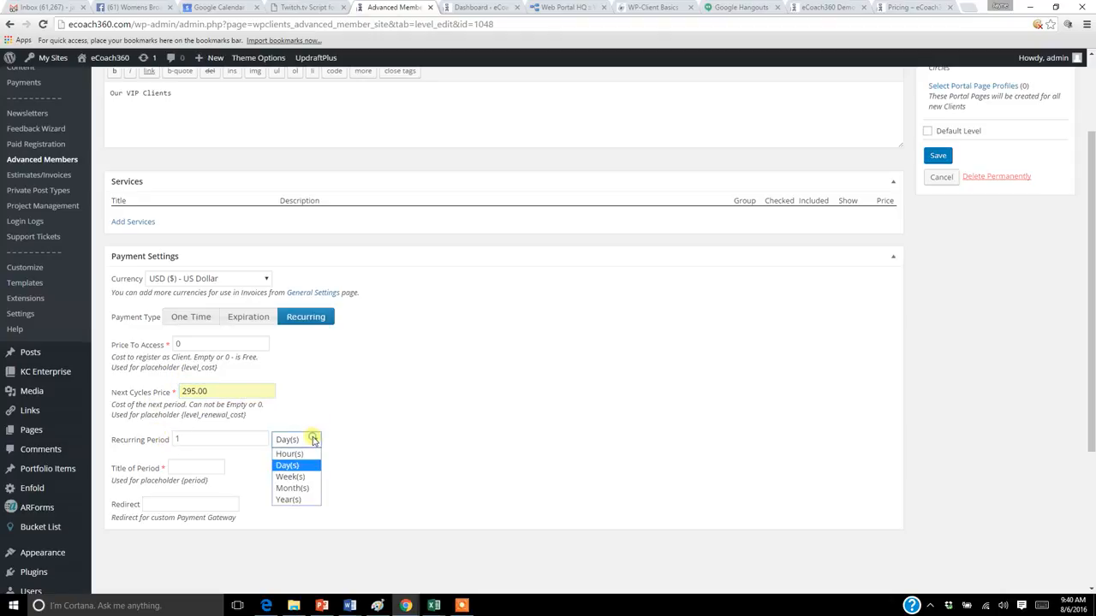
left_click(301, 488)
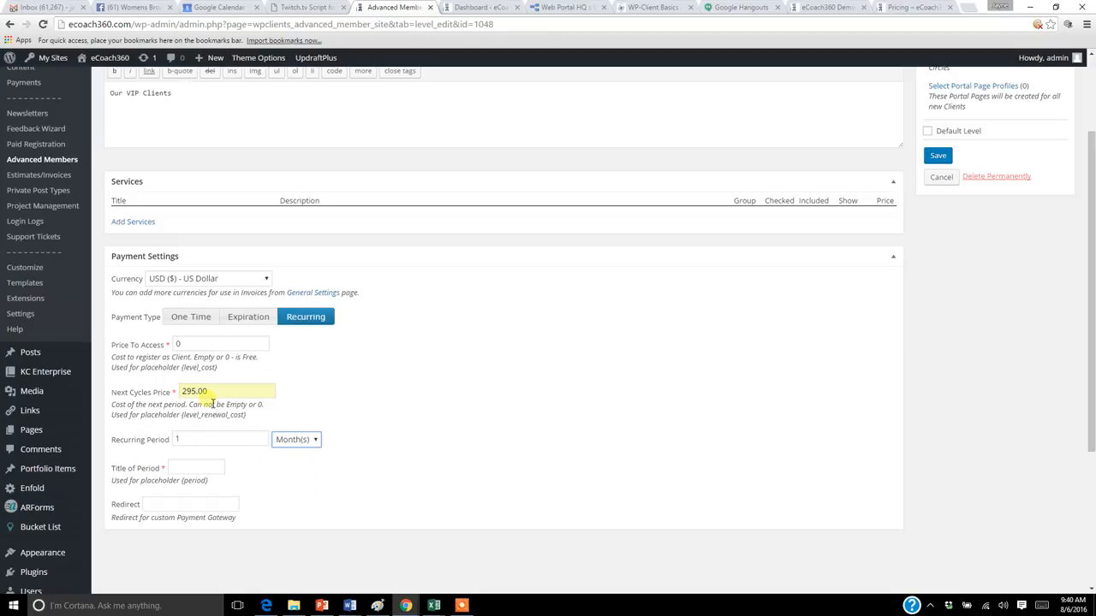
left_click(216, 468)
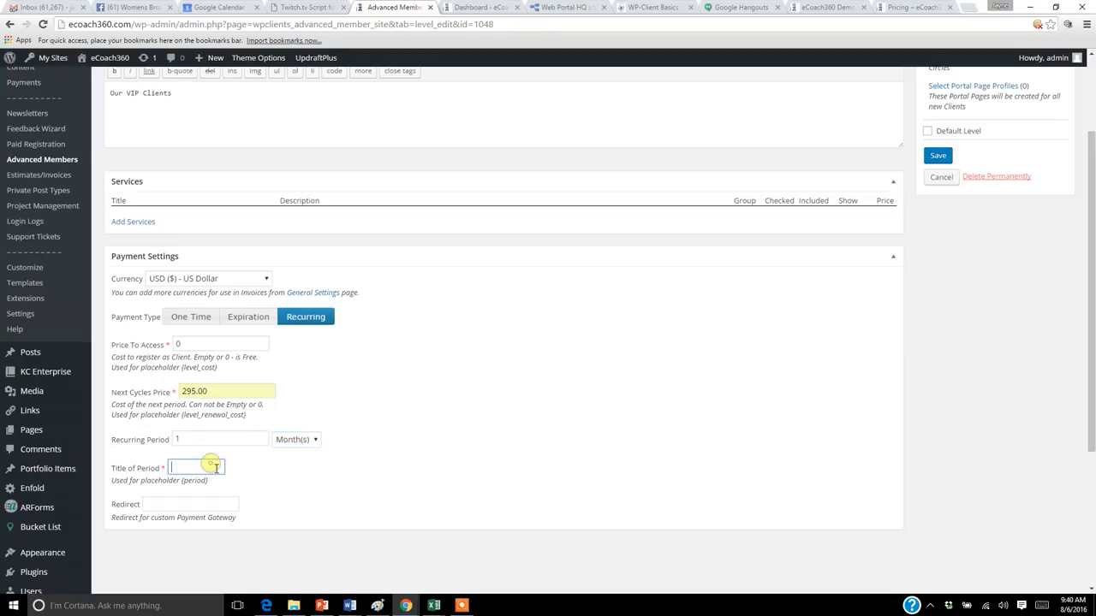
type("VIP Free offer")
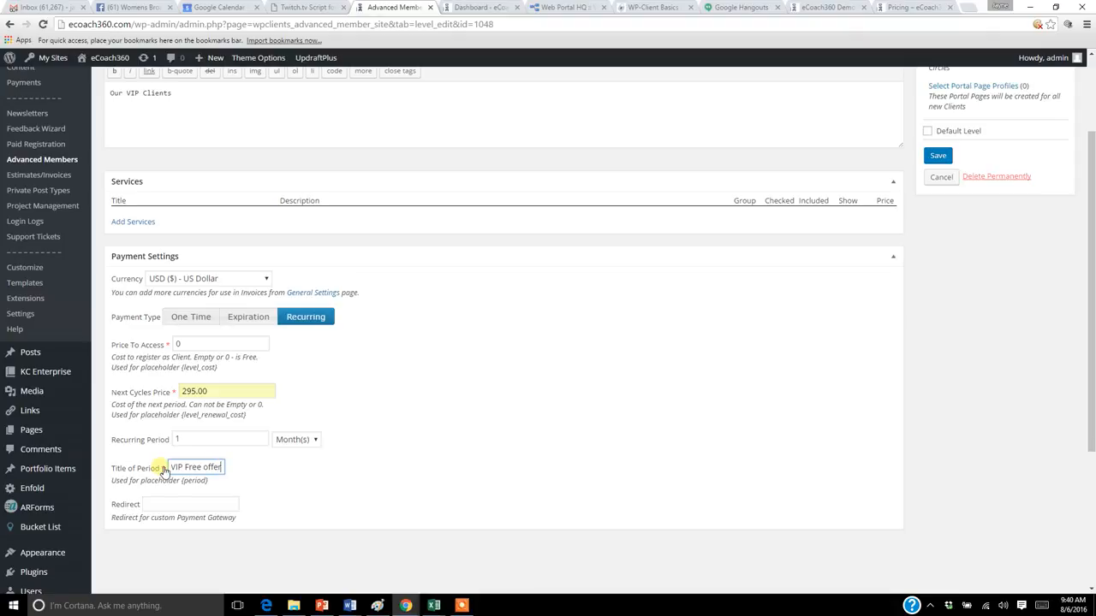
Step: Clear the recurring plan's period title and change its Price To Access to 295.00
left_click_drag(168, 469, 240, 471)
key("BackSpace")
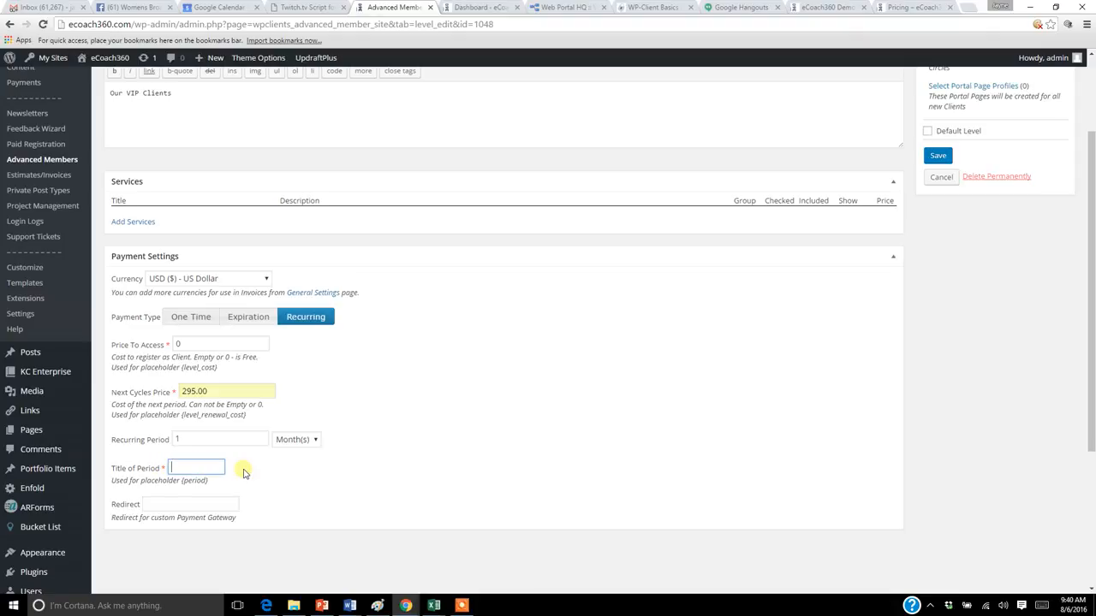
double_click(178, 344)
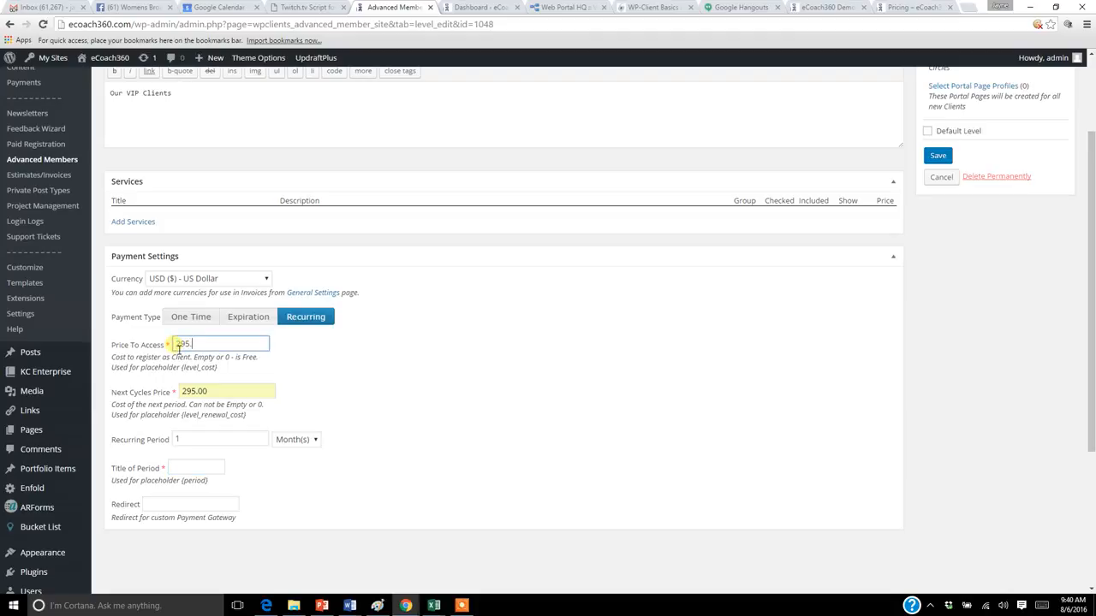
left_click(326, 357)
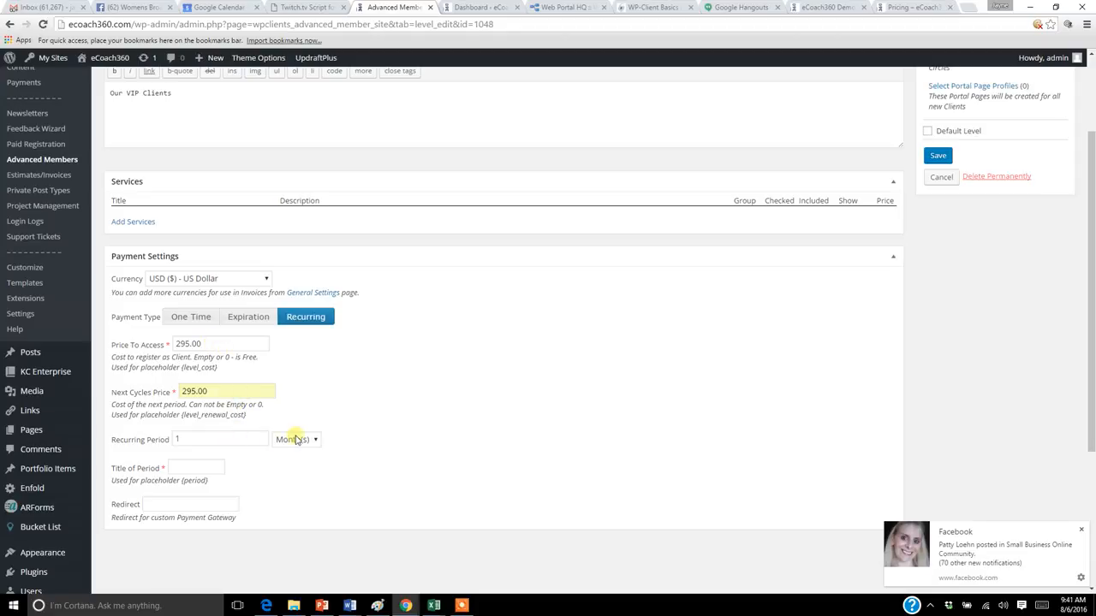
Step: Enter VIP Recurring as the Title of Period and save the level
left_click(190, 470)
type("VIP Recurring")
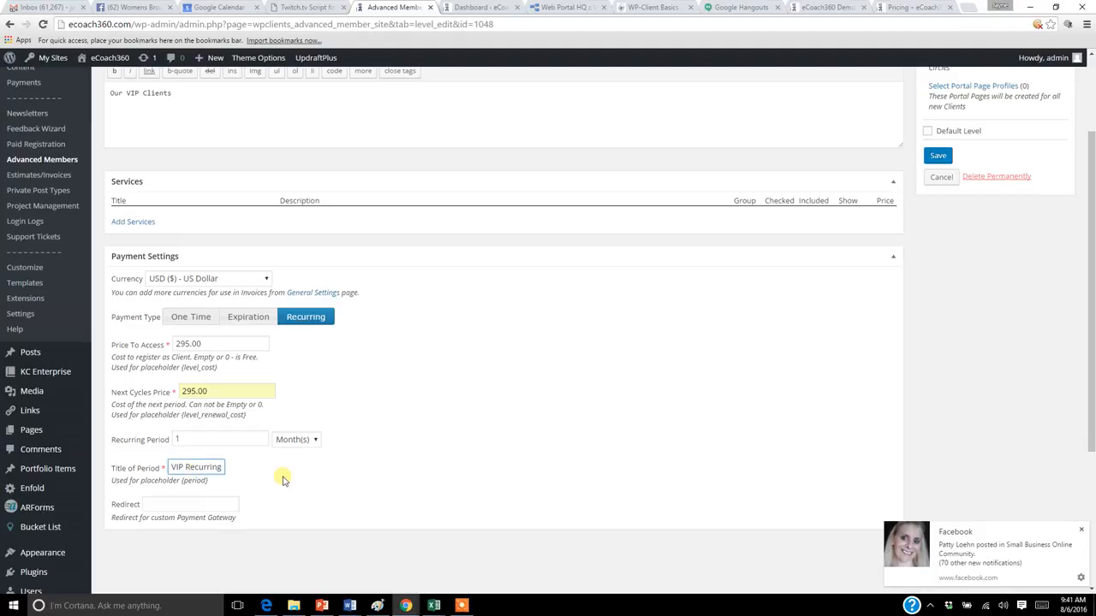
scroll(971, 163, "up", 2)
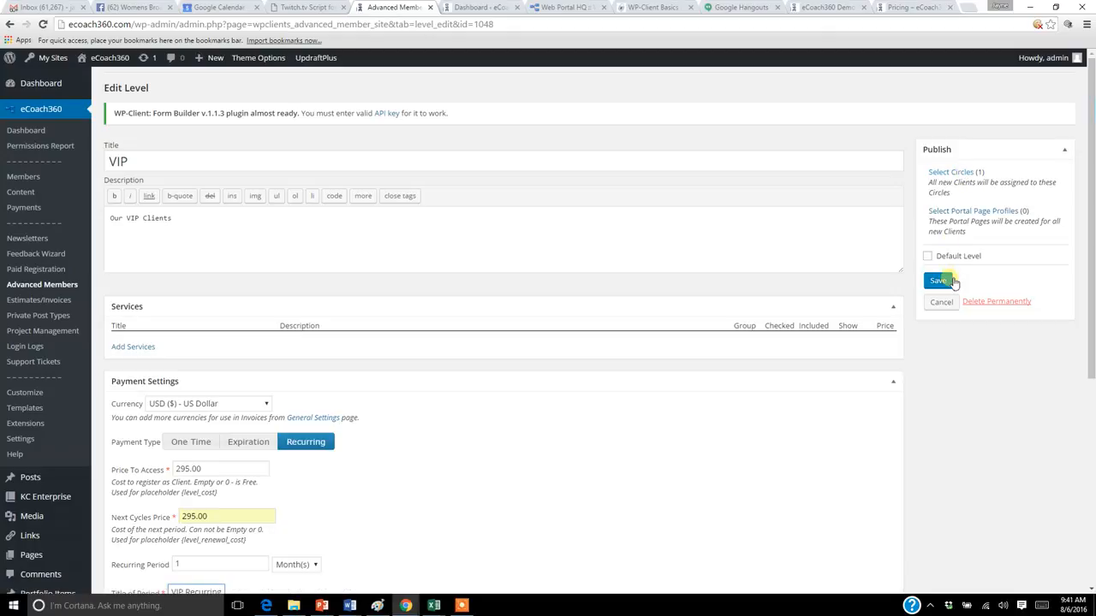
left_click(938, 281)
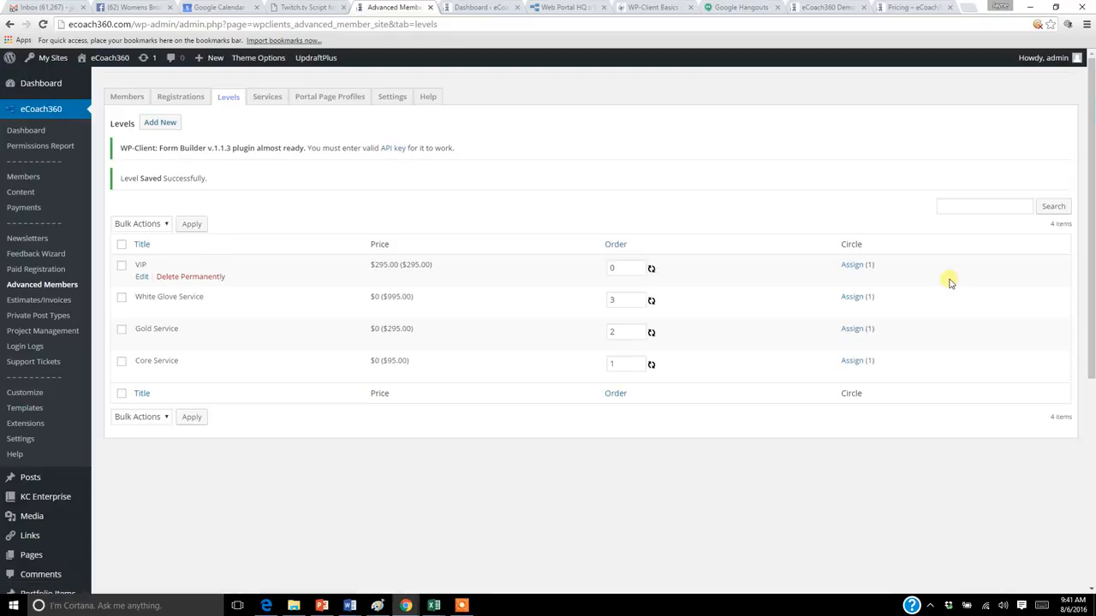
Step: Switch to Edge to look through the eCoach360 Knowledge Base topics and payment gateway instructions, and return to Chrome
left_click(266, 605)
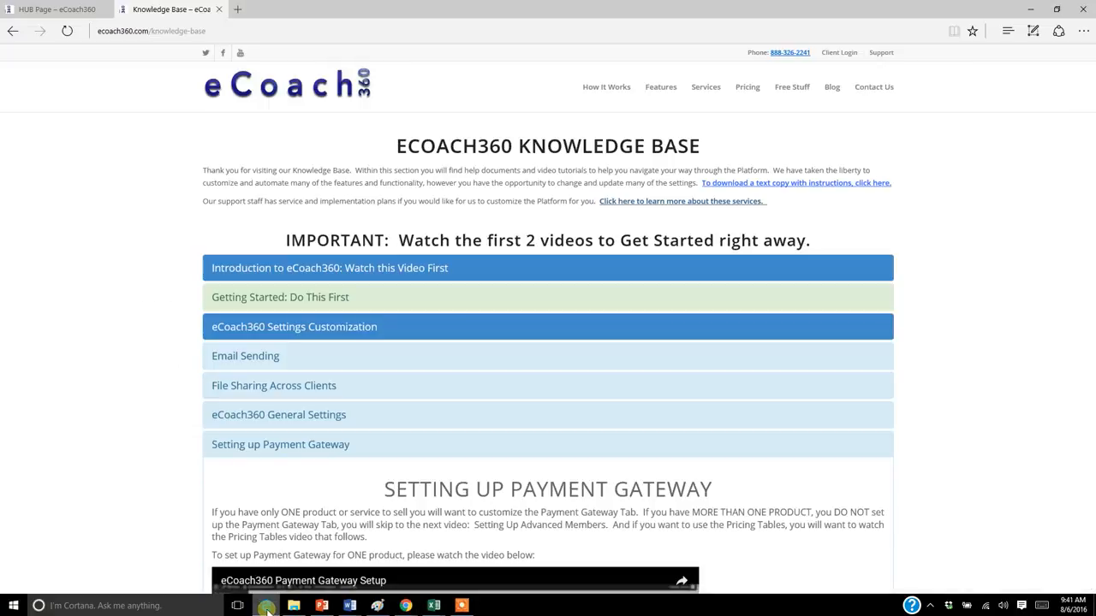
scroll(1084, 147, "down", 1)
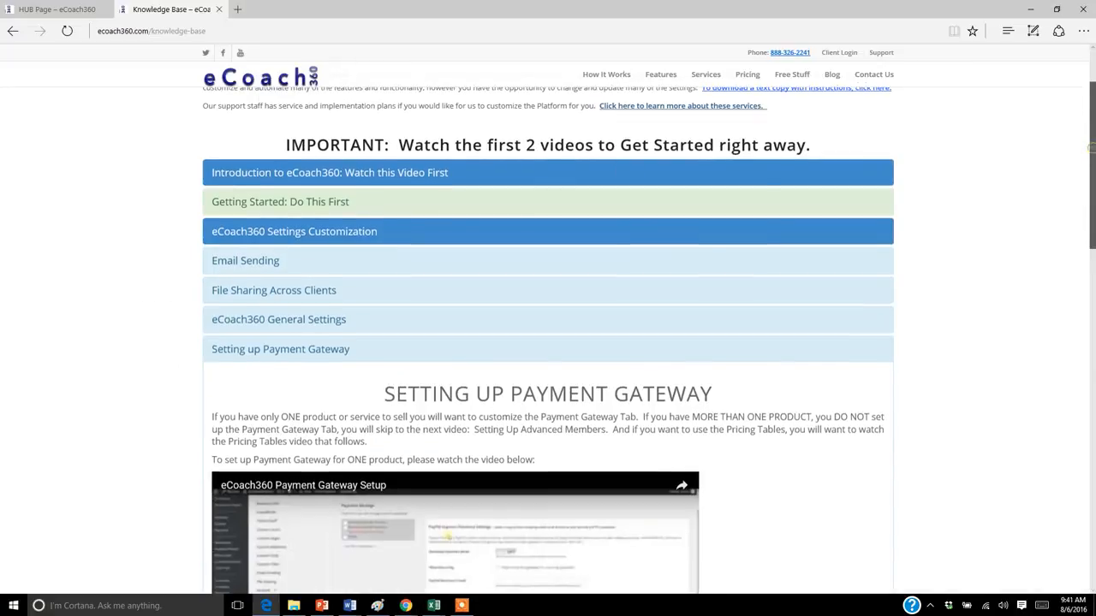
scroll(1084, 148, "down", 5)
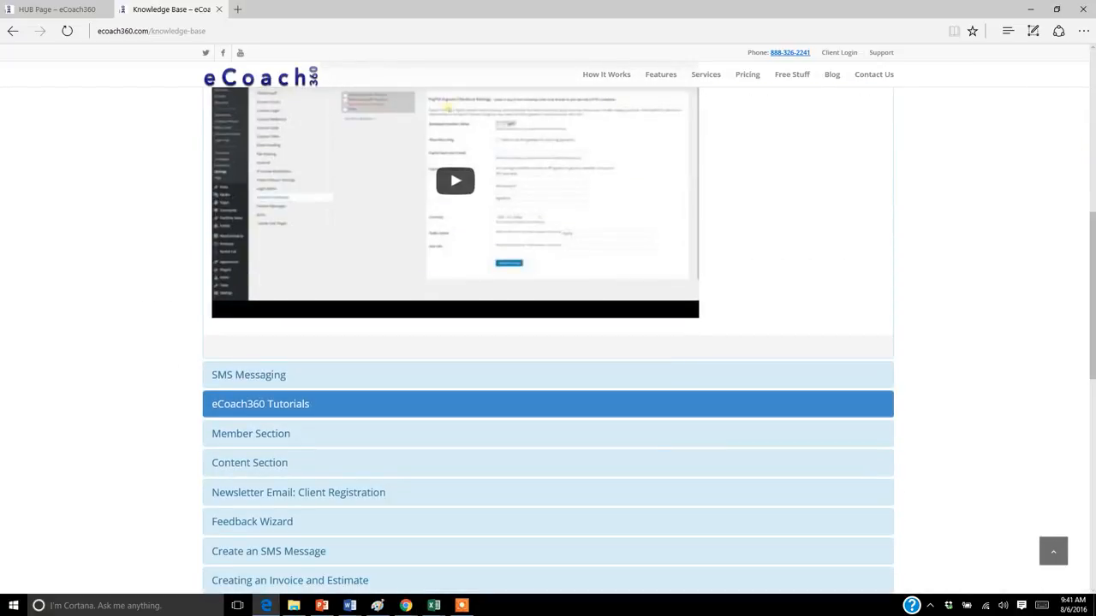
scroll(1089, 334, "down", 2)
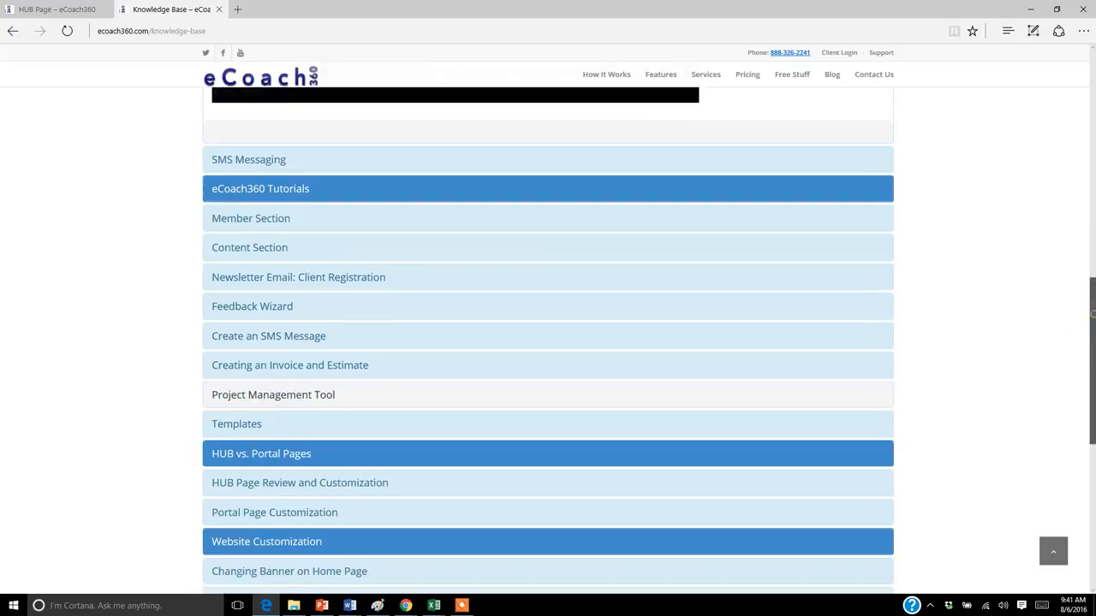
scroll(469, 491, "down", 2)
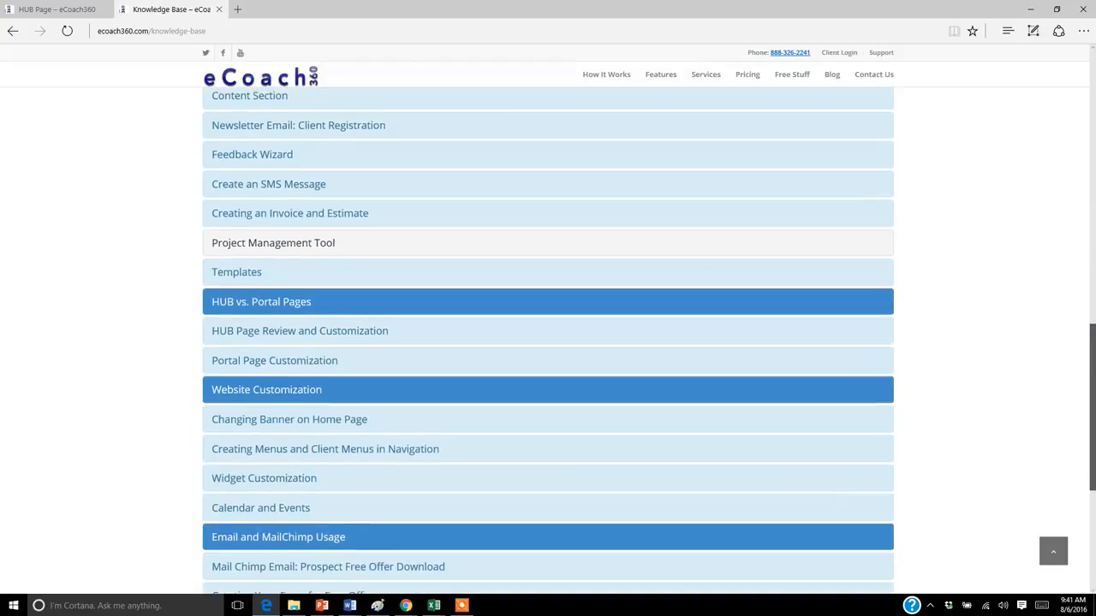
scroll(469, 492, "up", 4)
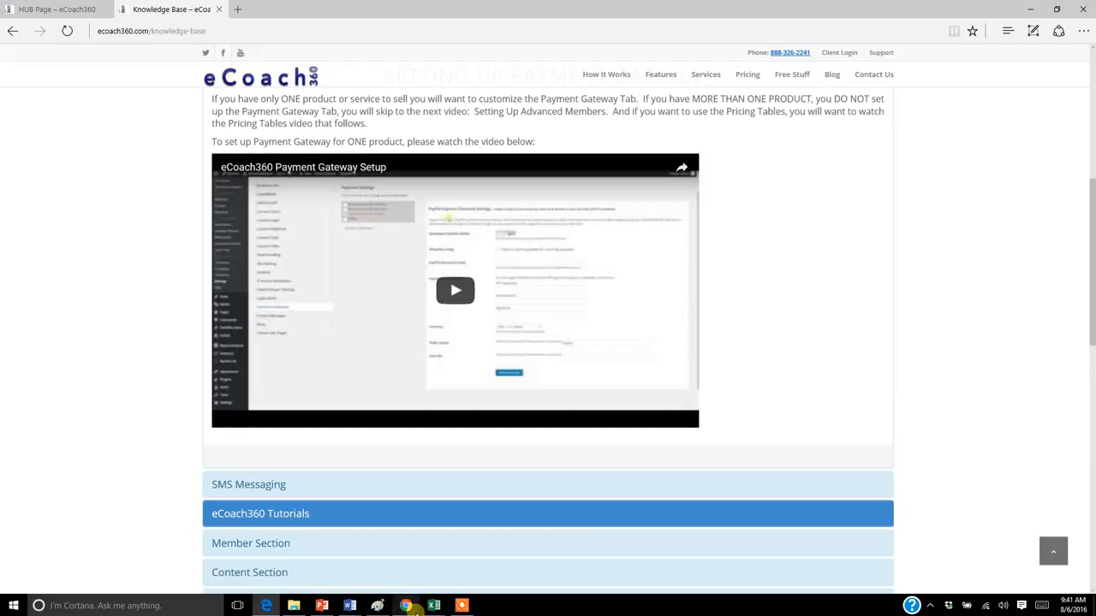
mouse_move(412, 609)
left_click(287, 561)
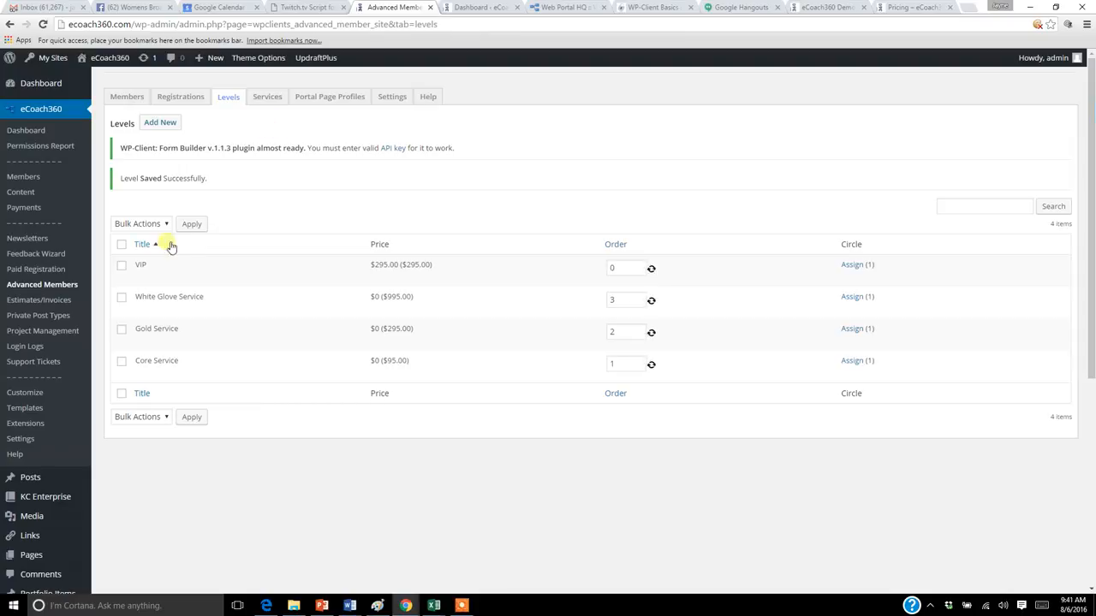
Step: Open the VIP level for editing and check which services are available to add to it
left_click(142, 279)
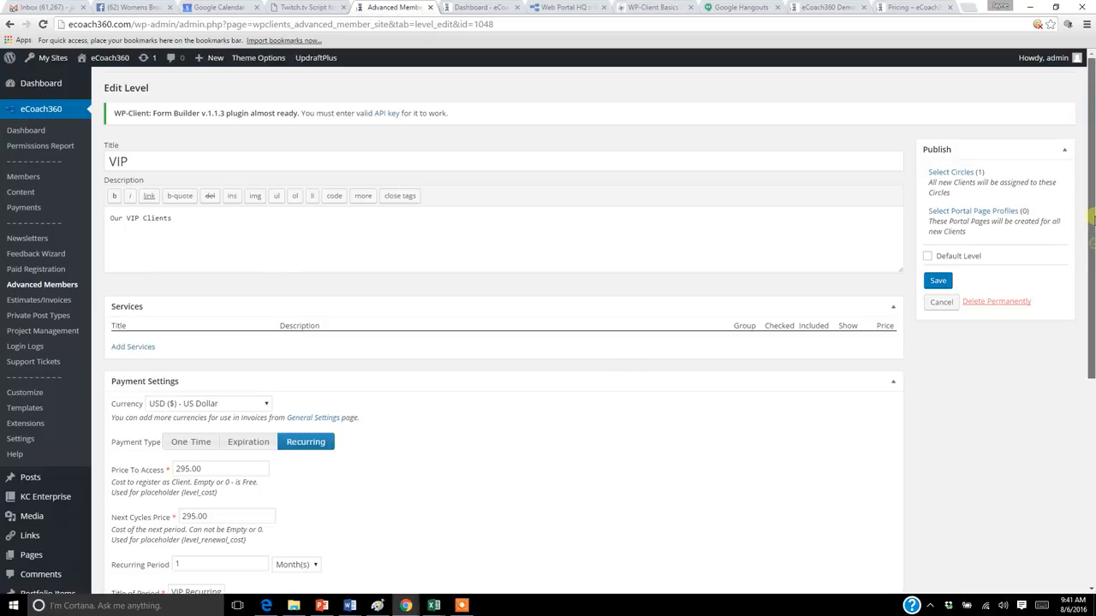
left_click(151, 351)
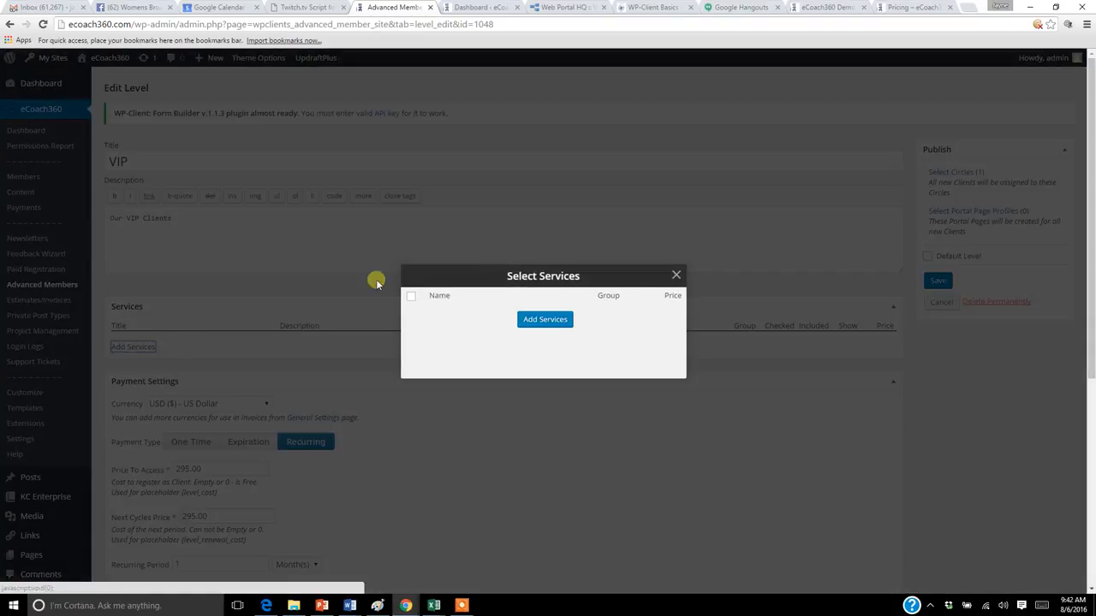
left_click(675, 276)
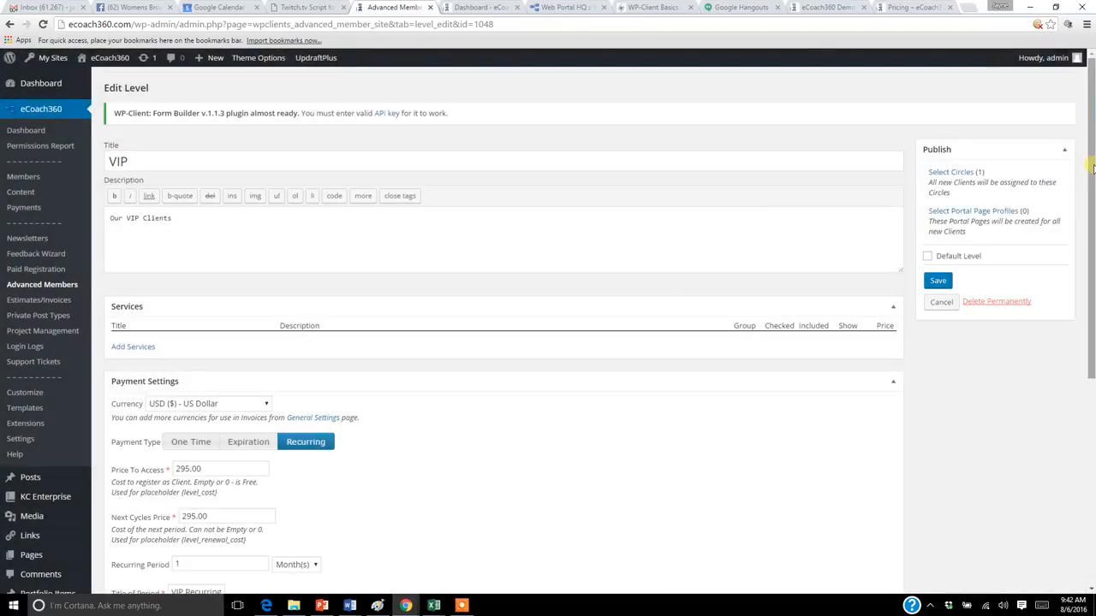
Step: Start a new service in the Services section of Advanced Members
left_click(43, 287)
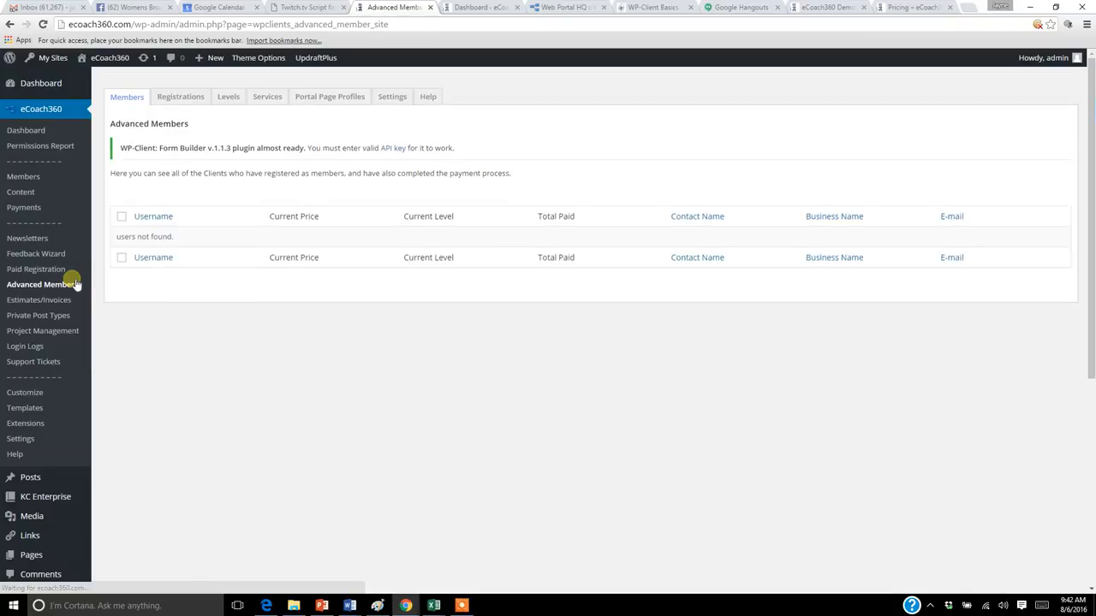
left_click(270, 101)
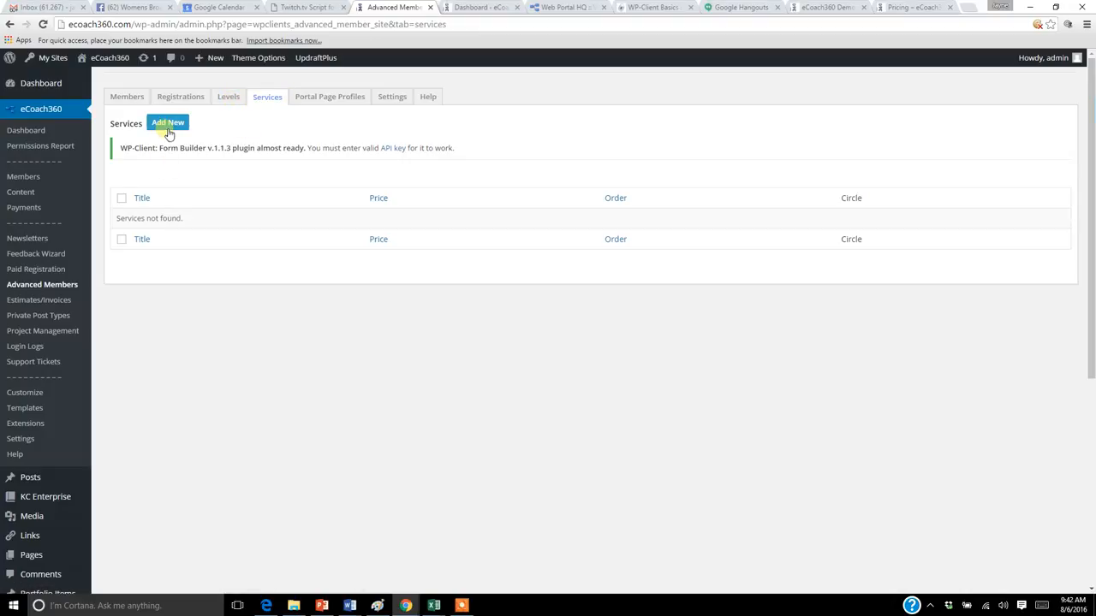
left_click(167, 125)
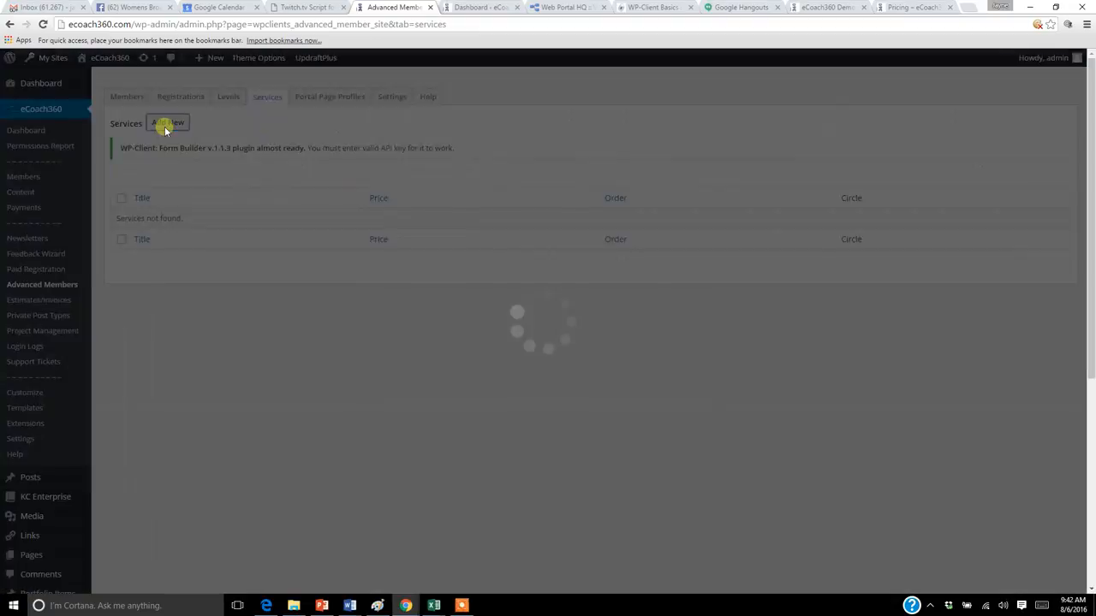
left_click(483, 220)
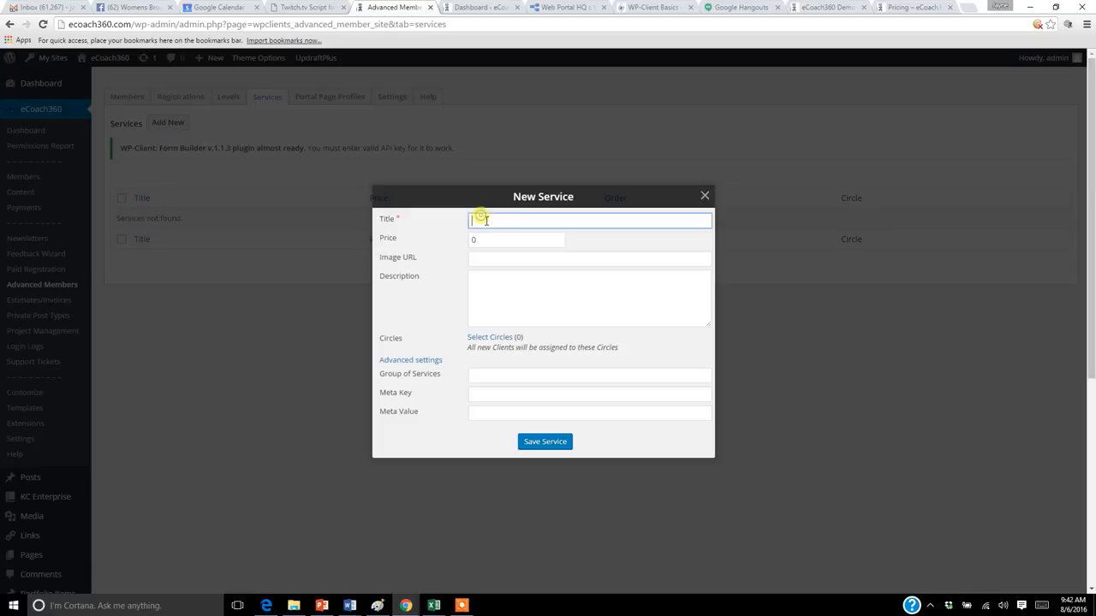
key("F12")
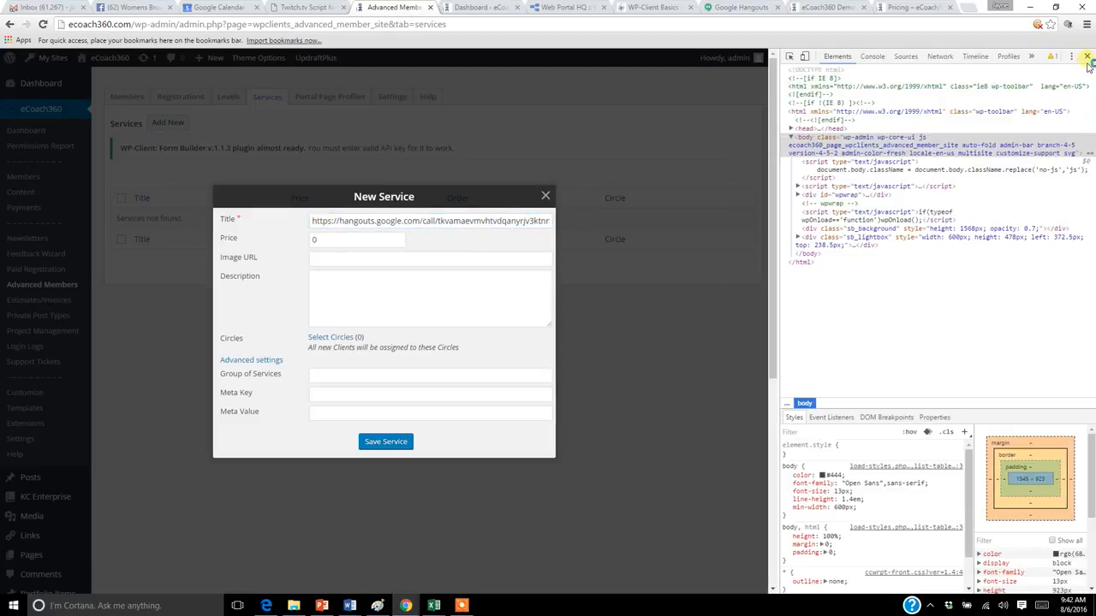
left_click(1087, 56)
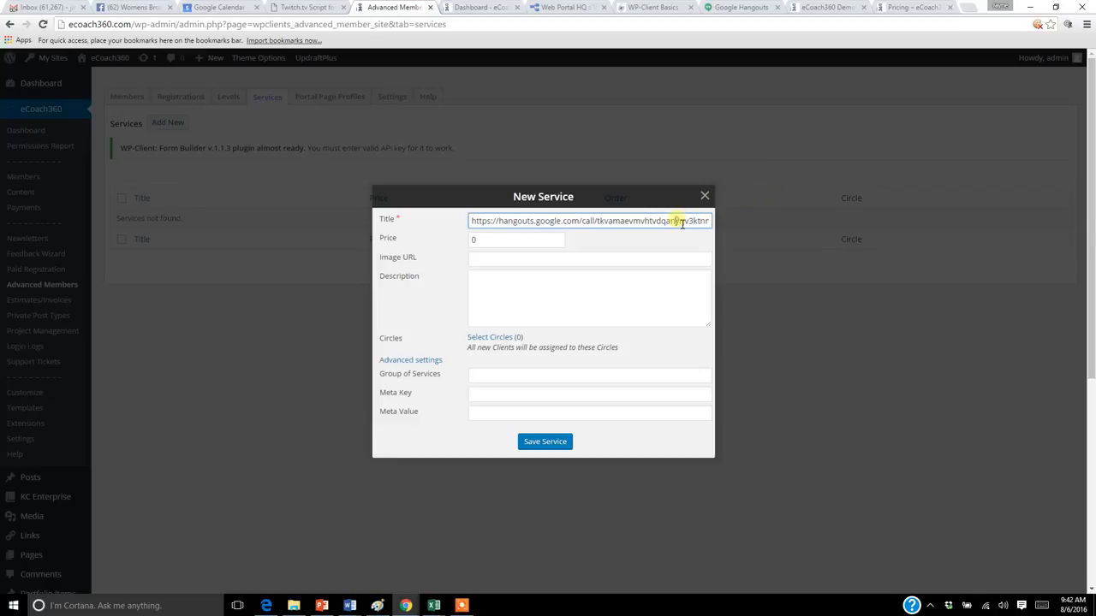
Step: Title the new service VIP Service 1 and set its price to 19.99
triple_click(682, 223)
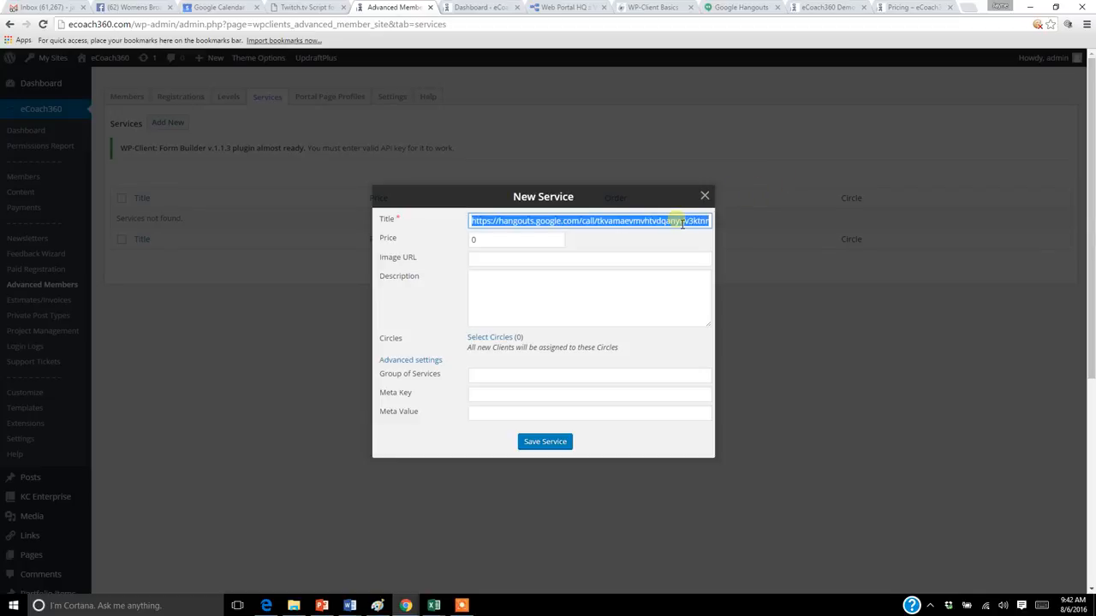
type("VIP Service 1")
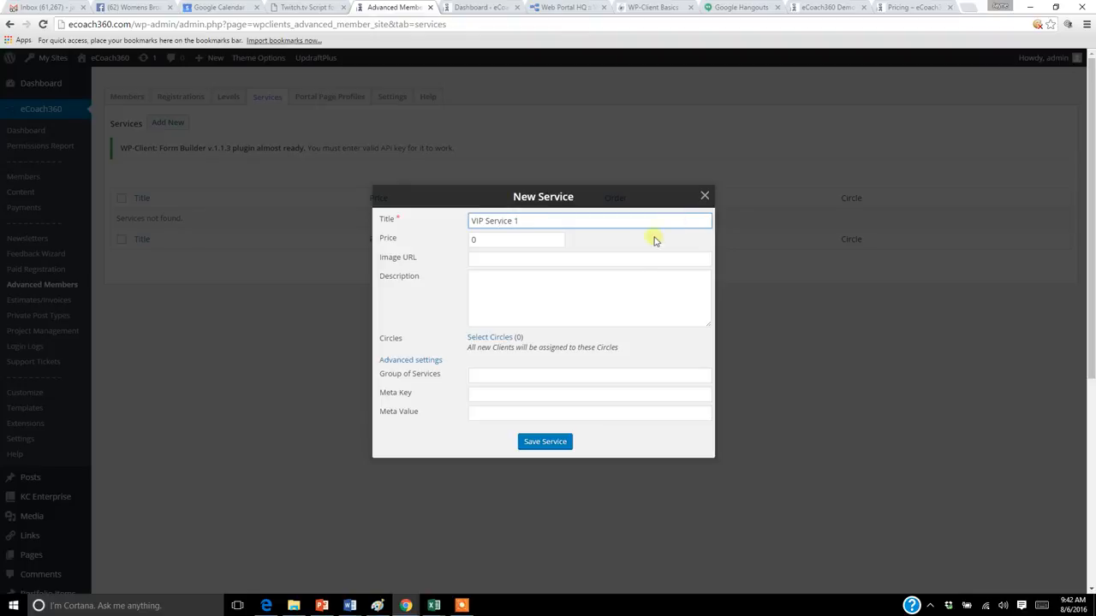
double_click(470, 243)
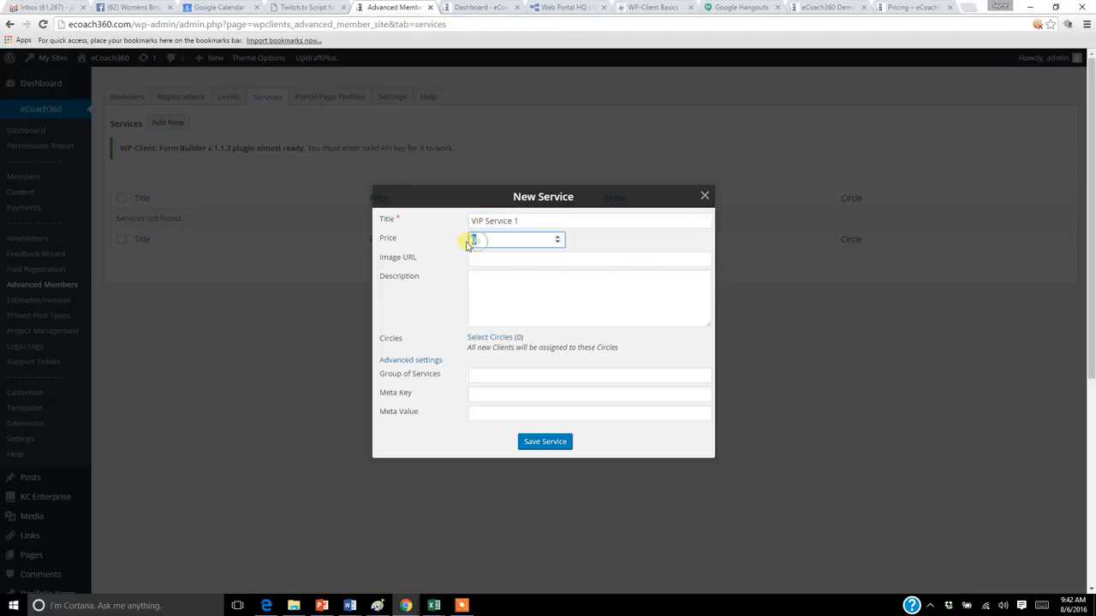
type("15")
type(".99")
Step: Describe the service as Book, leaving the image URL empty, and save it
left_click(481, 261)
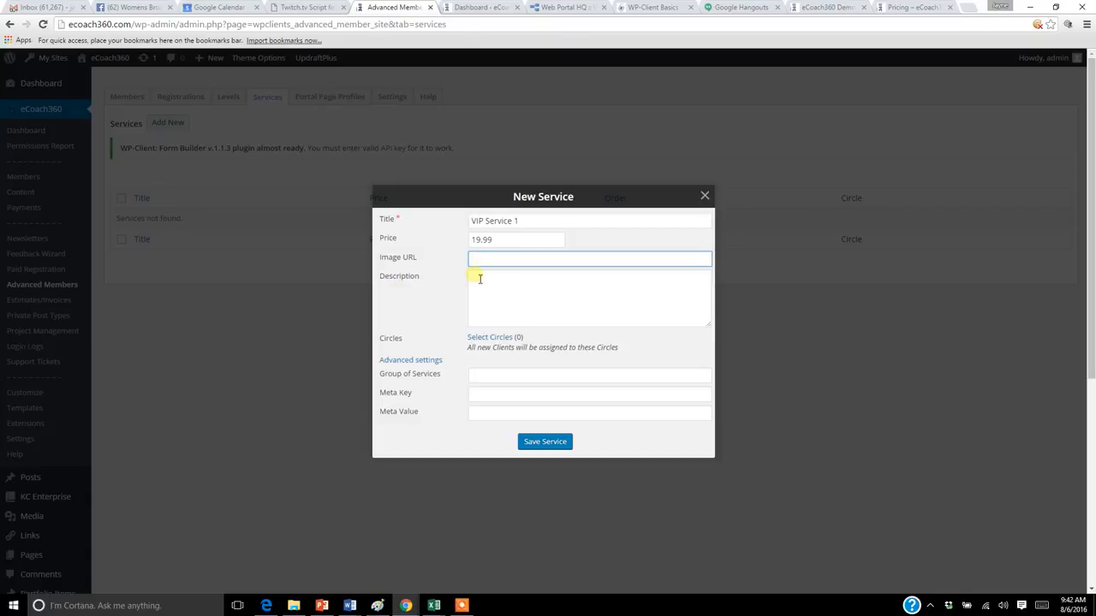
left_click(620, 289)
type("Book")
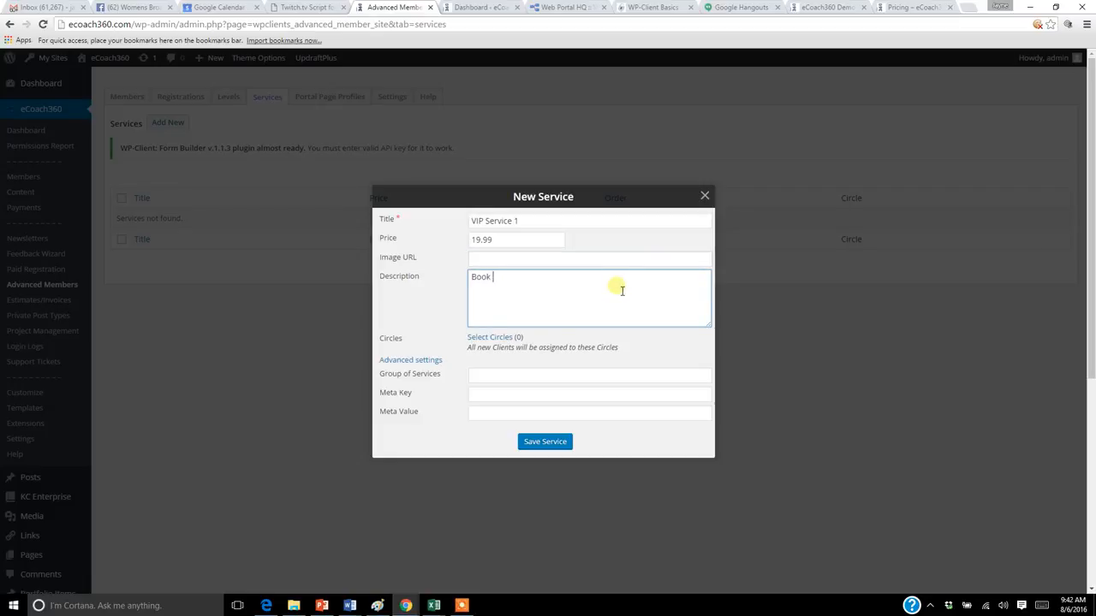
left_click(529, 443)
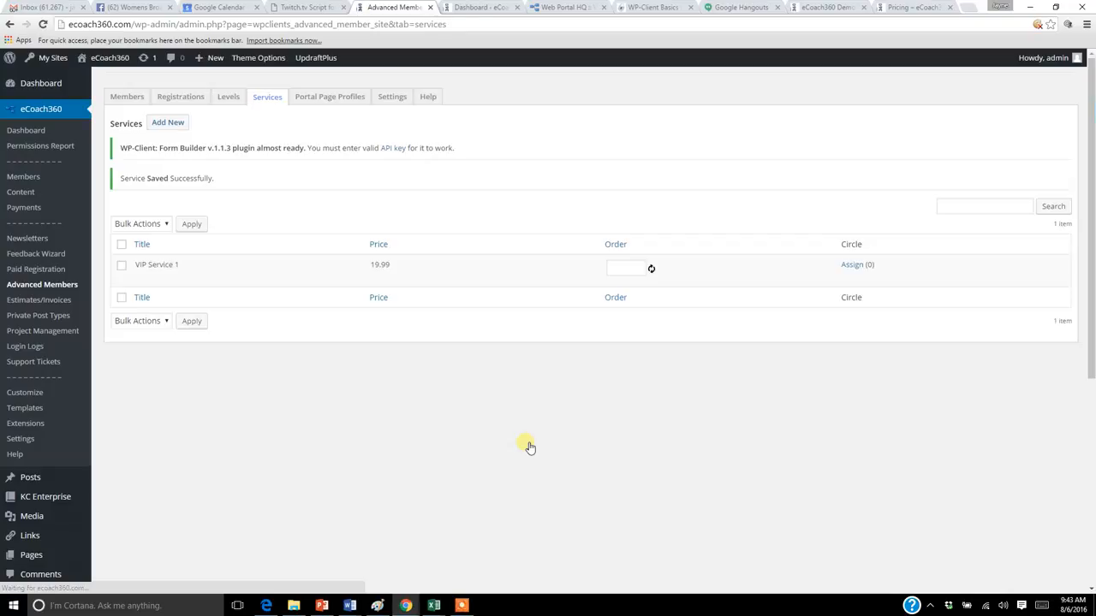
Step: Start a second new service titled VIP service 2 with a price of 95.00
left_click(168, 123)
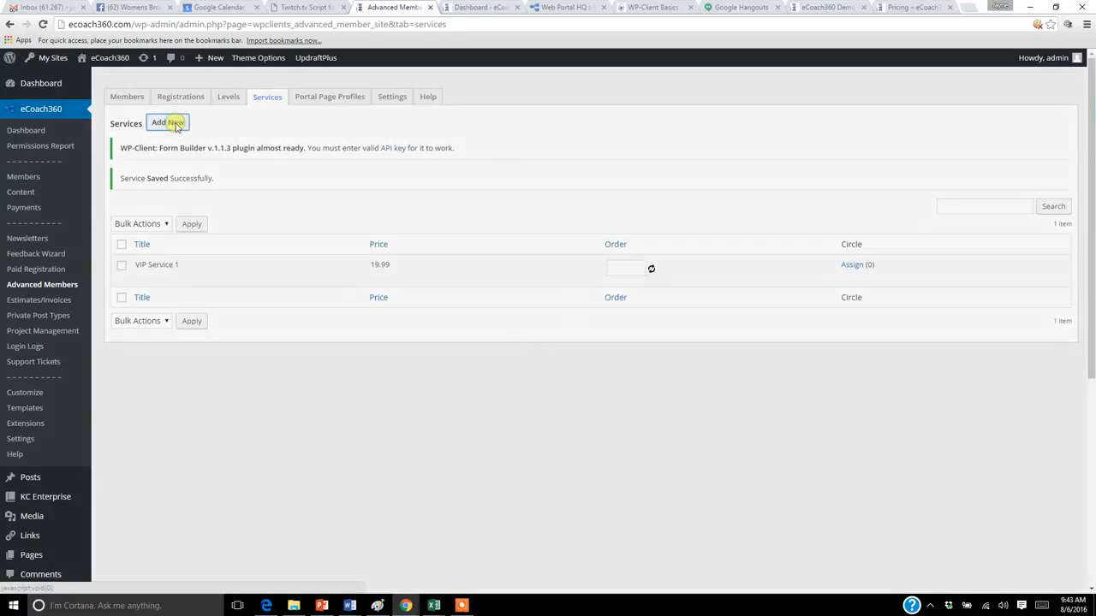
left_click(484, 220)
type("ViP service 2")
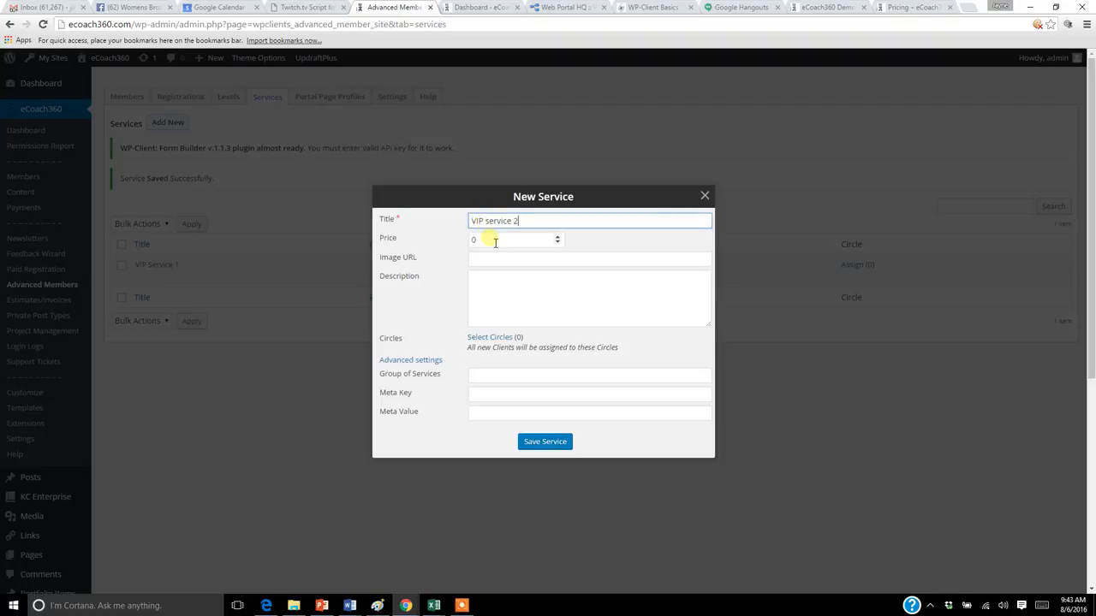
key("Tab")
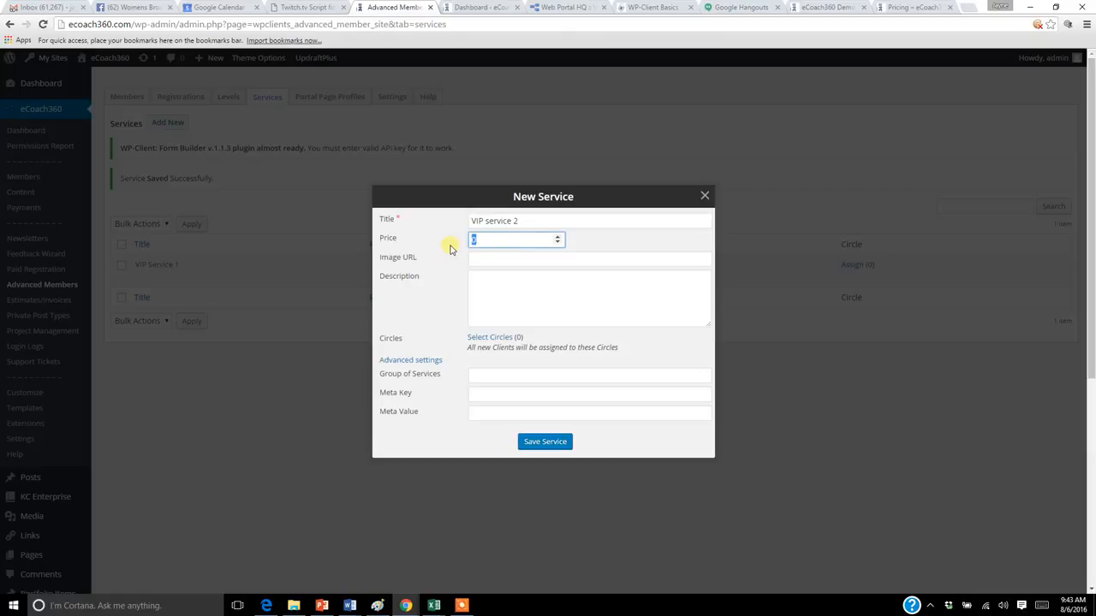
type("95")
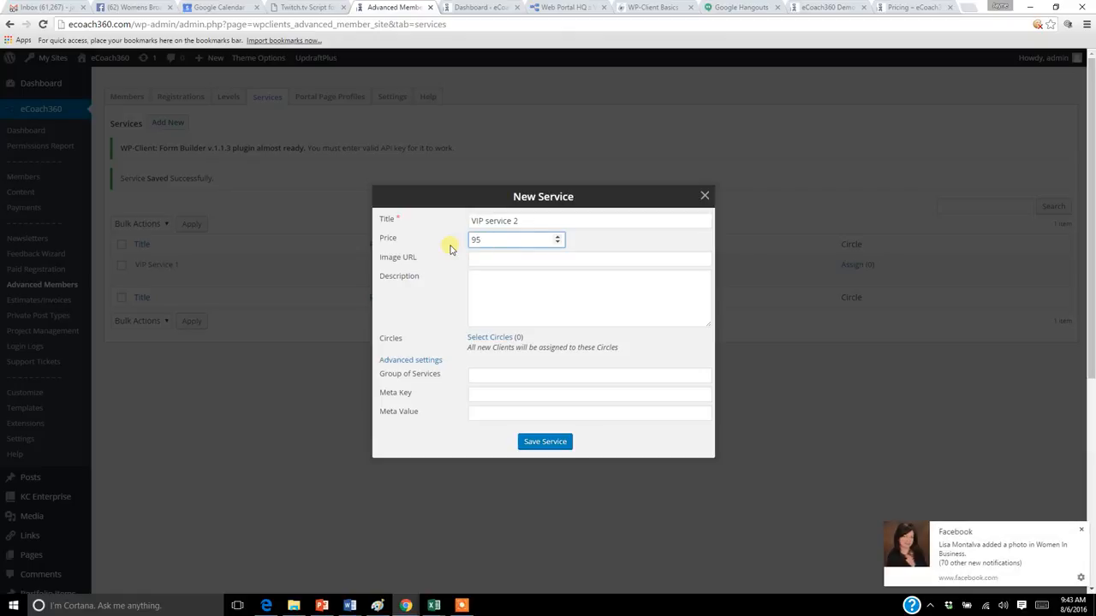
Step: Enter eLearning Program as the second service's description and save the service
left_click(486, 260)
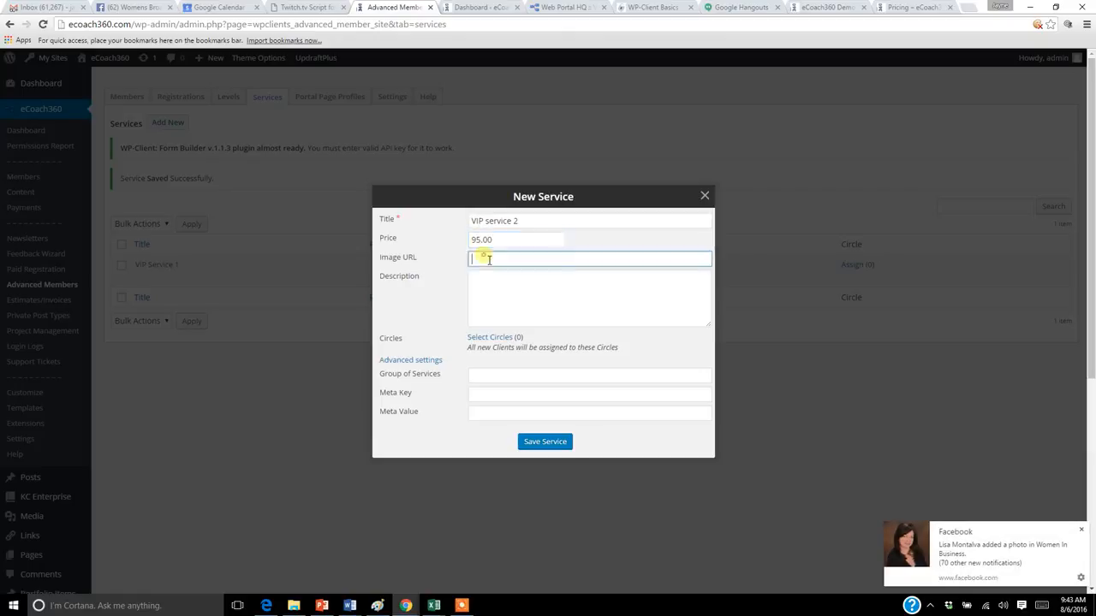
left_click(494, 287)
type("eCla")
type("Learning ")
type("Program")
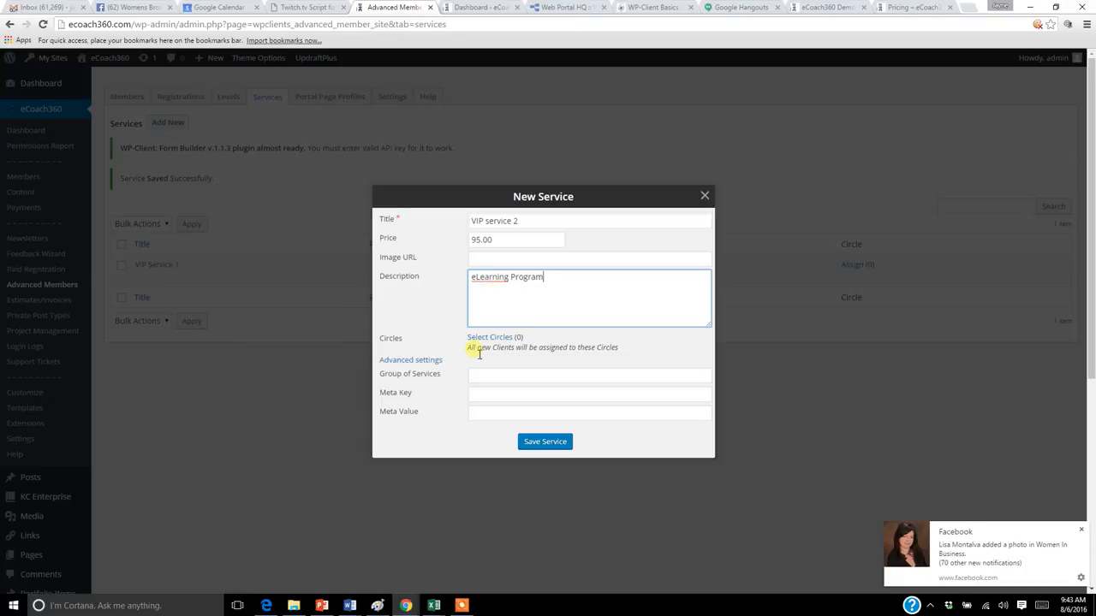
left_click(543, 444)
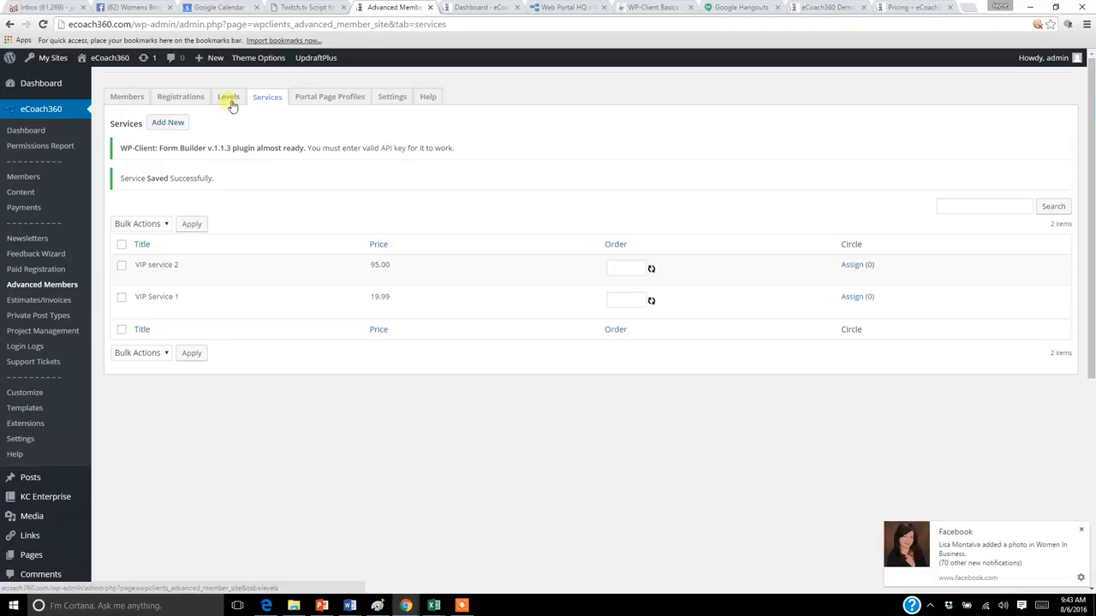
Step: Open the VIP level for editing and add VIP Service 1 and VIP service 2 to its services
left_click(229, 100)
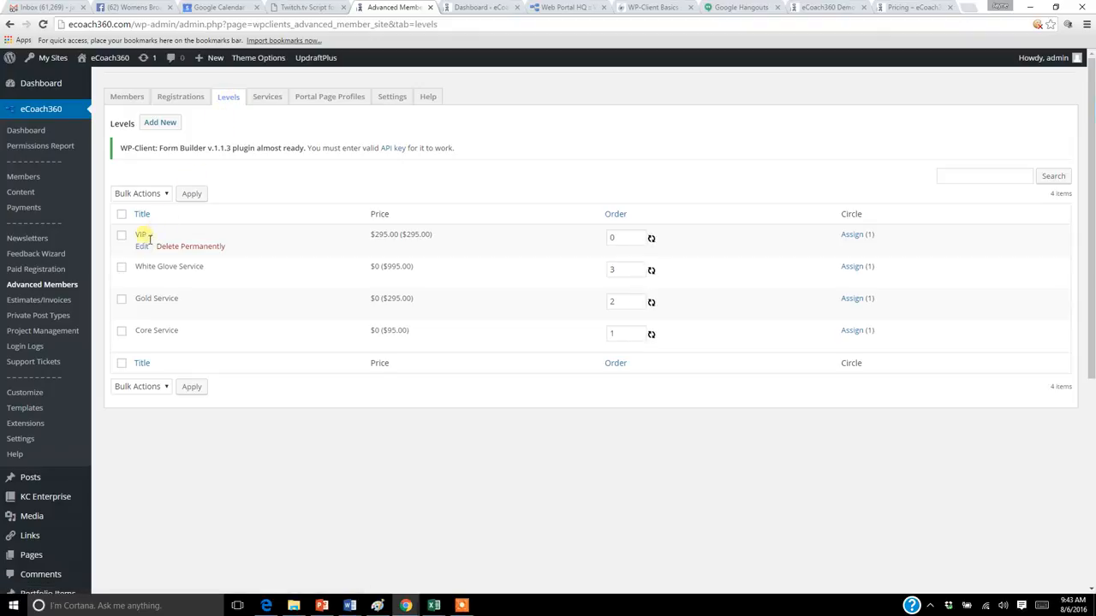
left_click(142, 246)
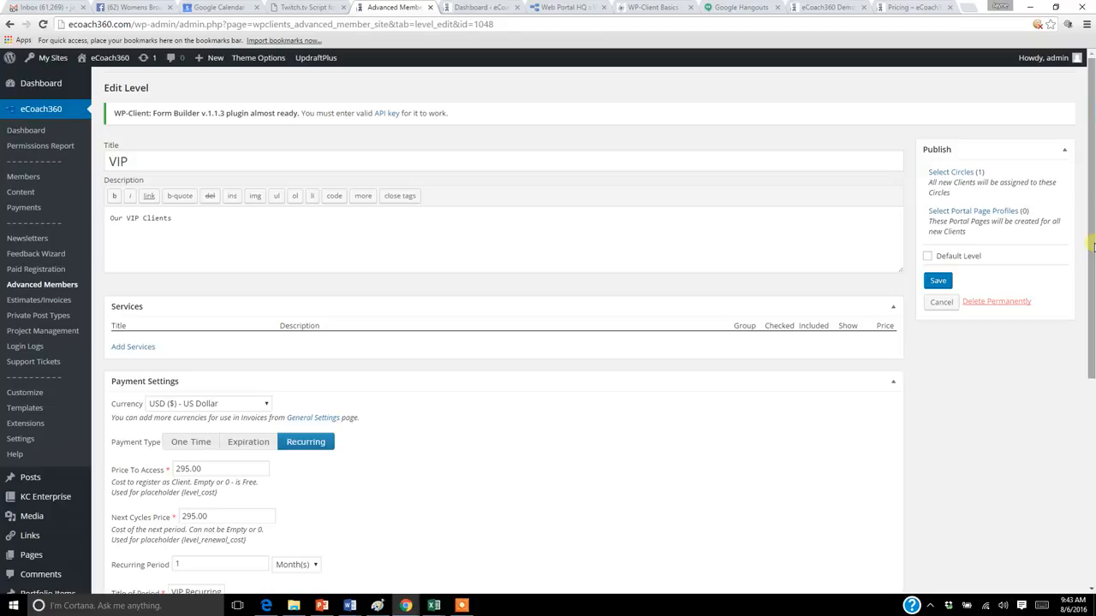
left_click_drag(1094, 247, 1094, 262)
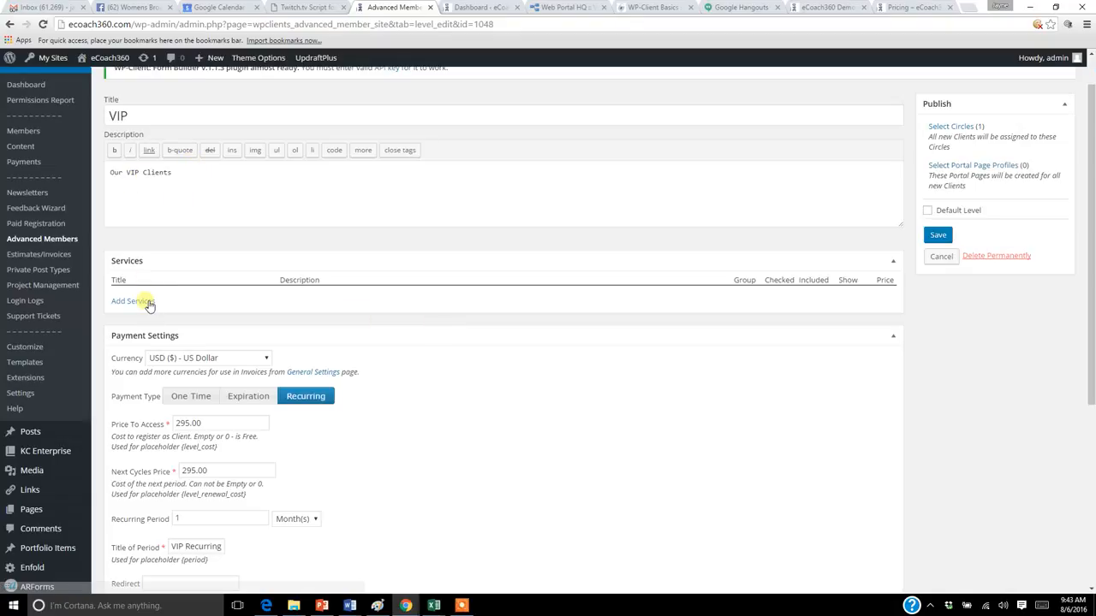
left_click(143, 301)
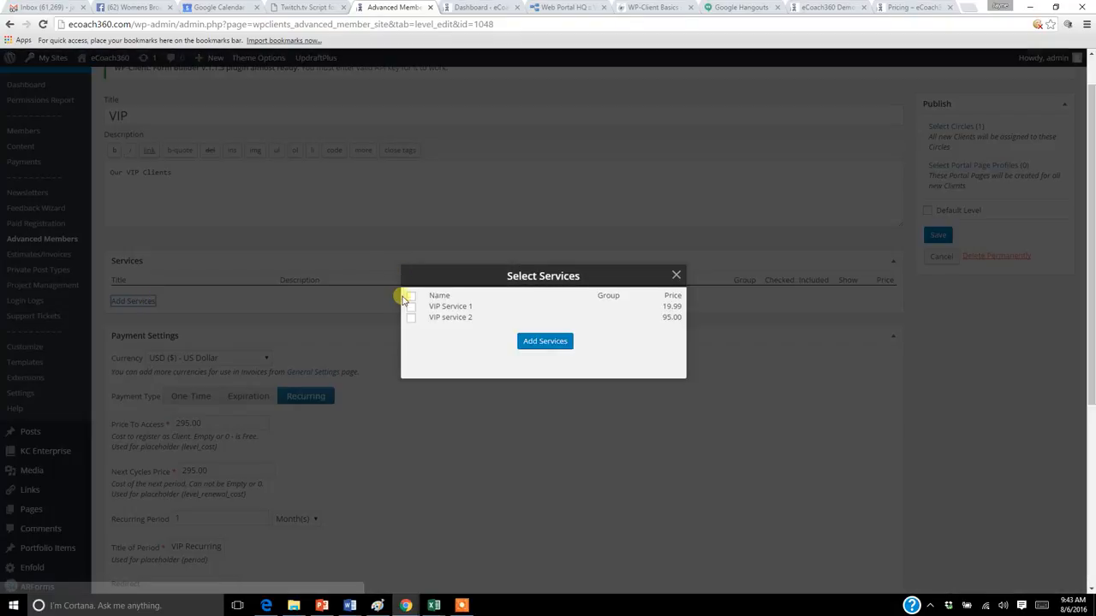
left_click(412, 307)
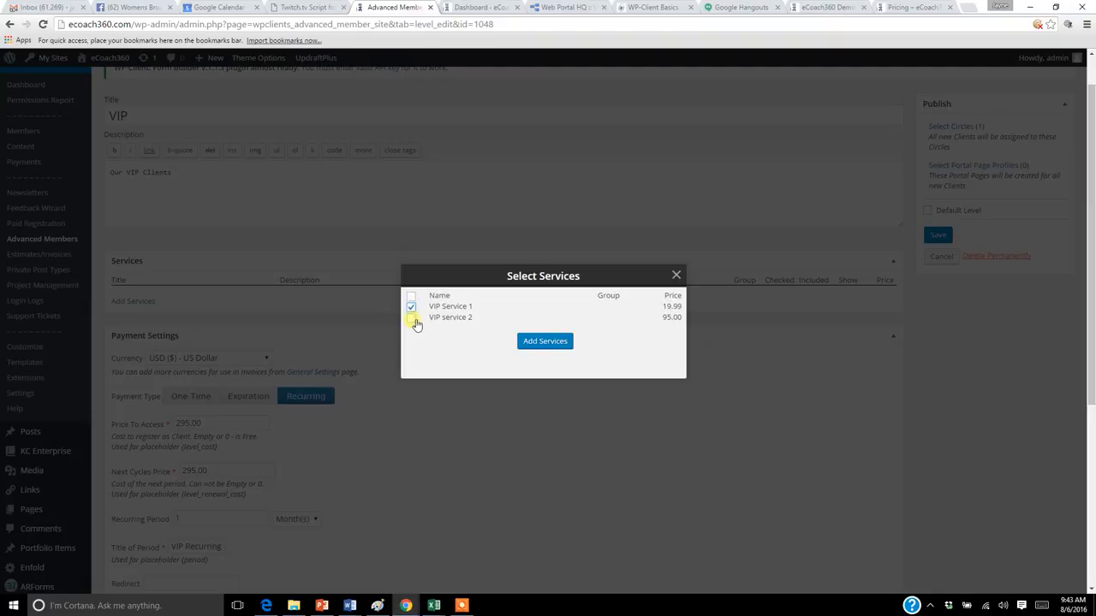
left_click(545, 341)
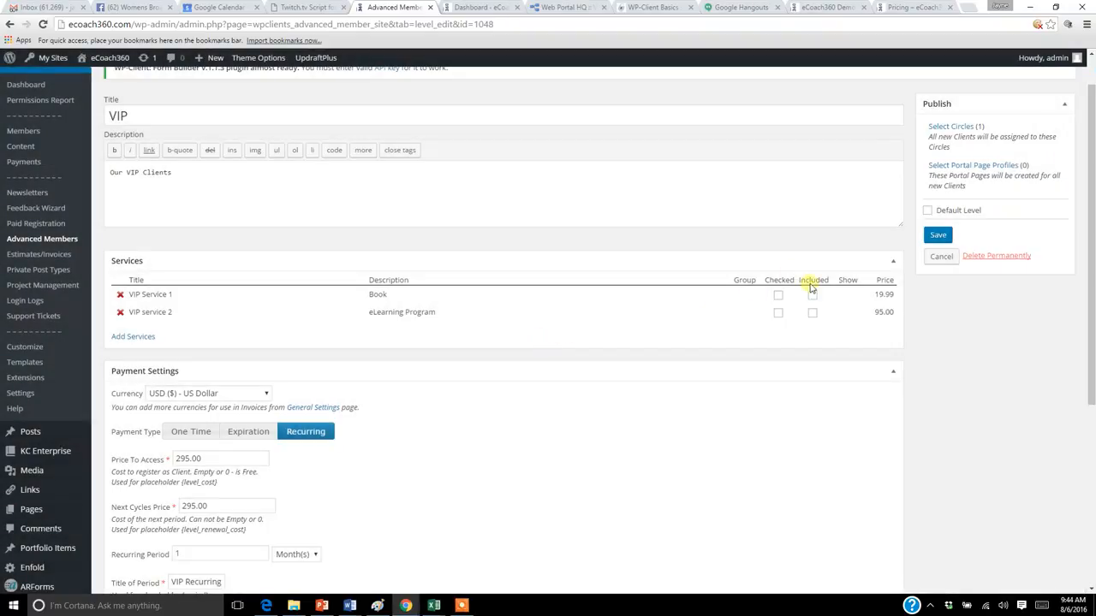
Step: Mark both VIP services as Included in the VIP level and save the level
left_click(812, 296)
left_click(813, 313)
left_click(940, 238)
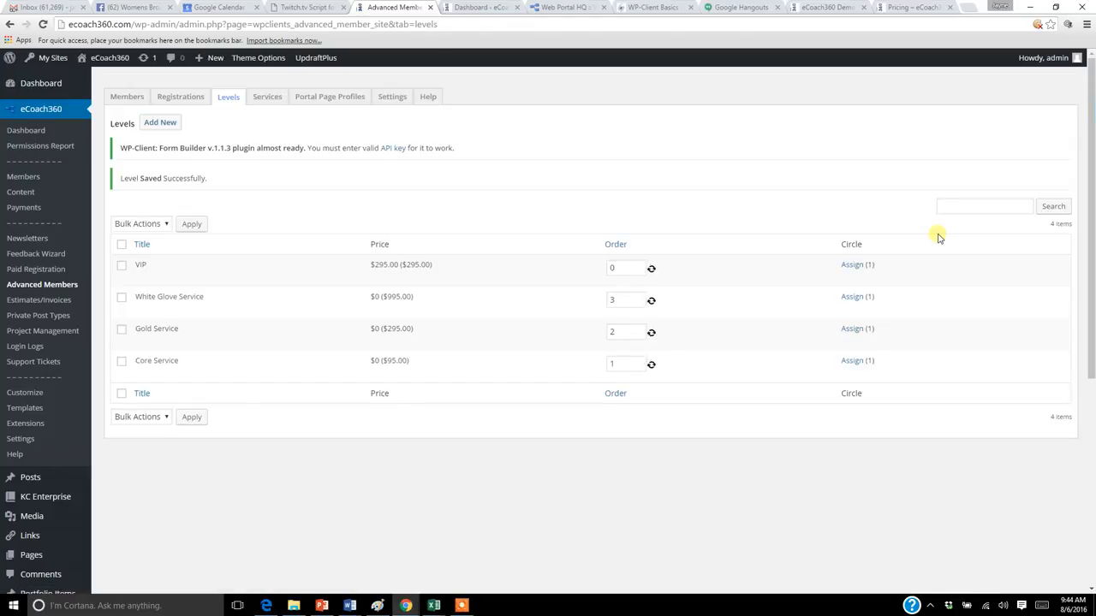
Step: Switch to Microsoft Edge and open the client registration page at ecoach360.com/portal/client-registration/?level=298
mouse_move(393, 279)
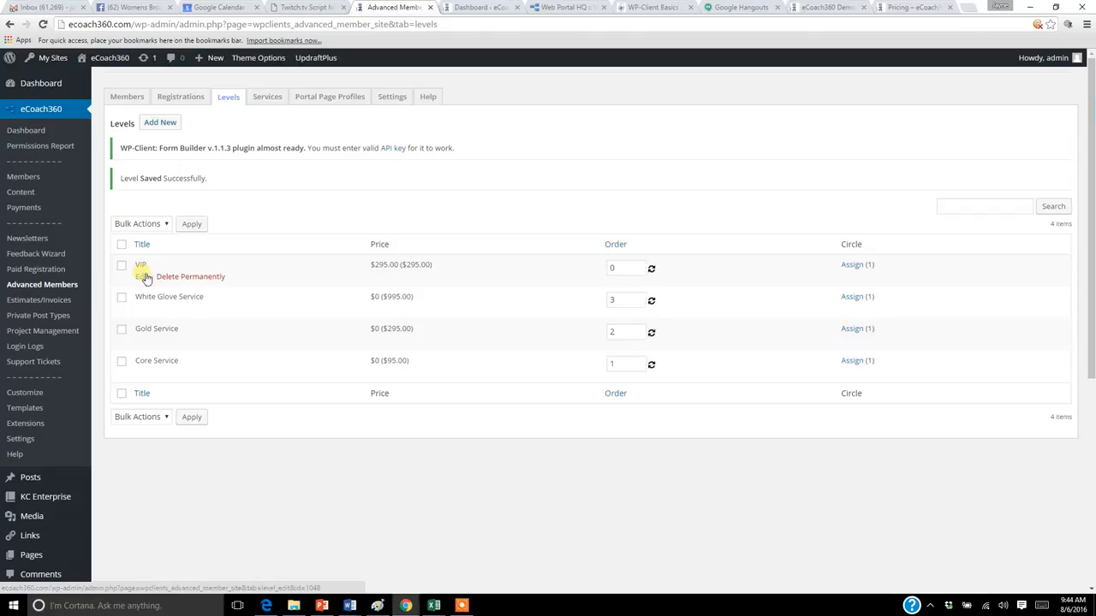
left_click(267, 606)
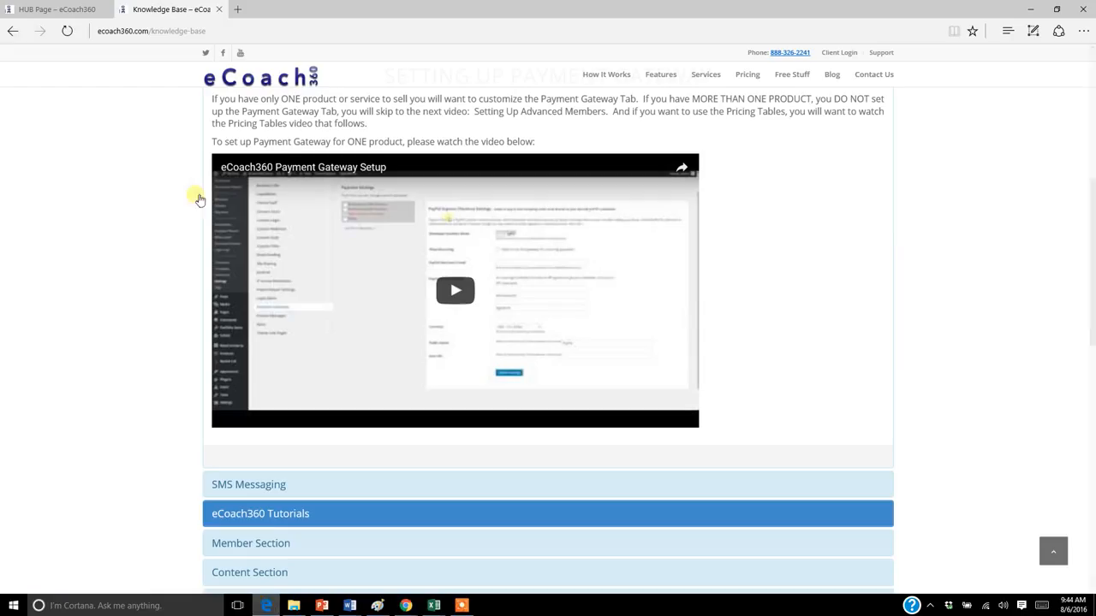
left_click(231, 33)
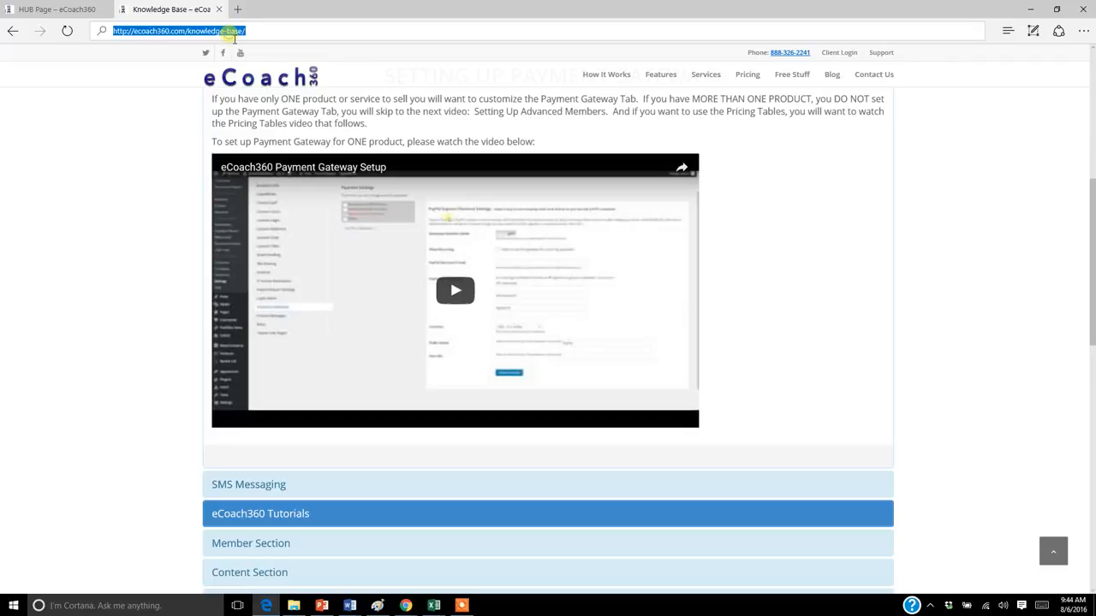
left_click(279, 30)
key("BackSpace")
key("BackSpace")
key("BackSpace")
key("BackSpace")
key("BackSpace")
key("BackSpace")
key("BackSpace")
key("BackSpace")
key("BackSpace")
key("BackSpace")
key("BackSpace")
key("BackSpace")
key("BackSpace")
key("BackSpace")
key("BackSpace")
type("portal")
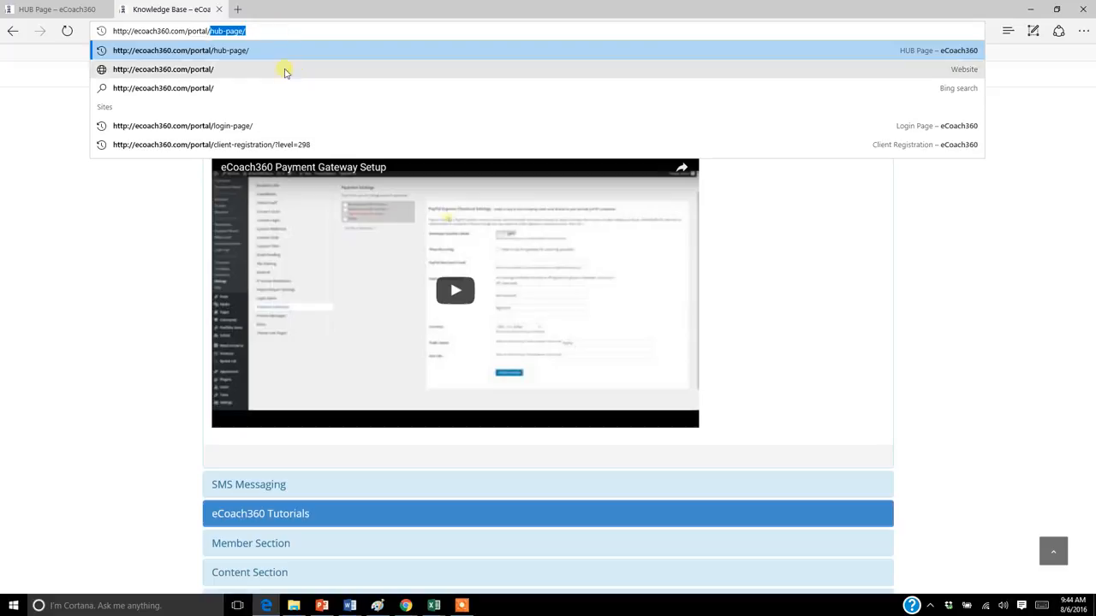
left_click(305, 144)
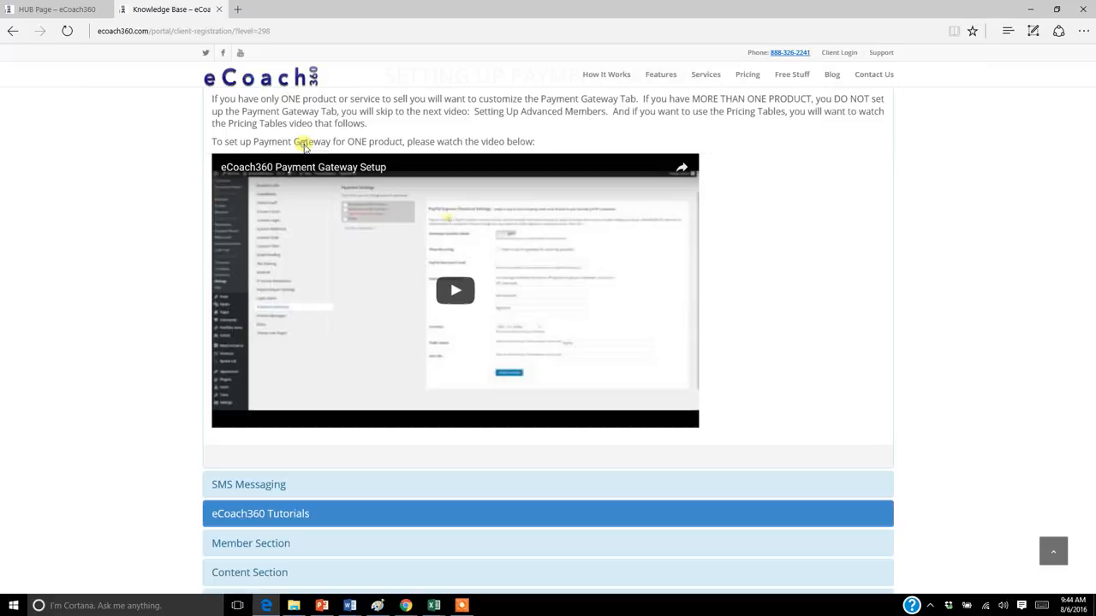
Step: Look up the VIP level's ID in Chrome, then load the Edge registration page with level=1048 in its address
left_click(282, 32)
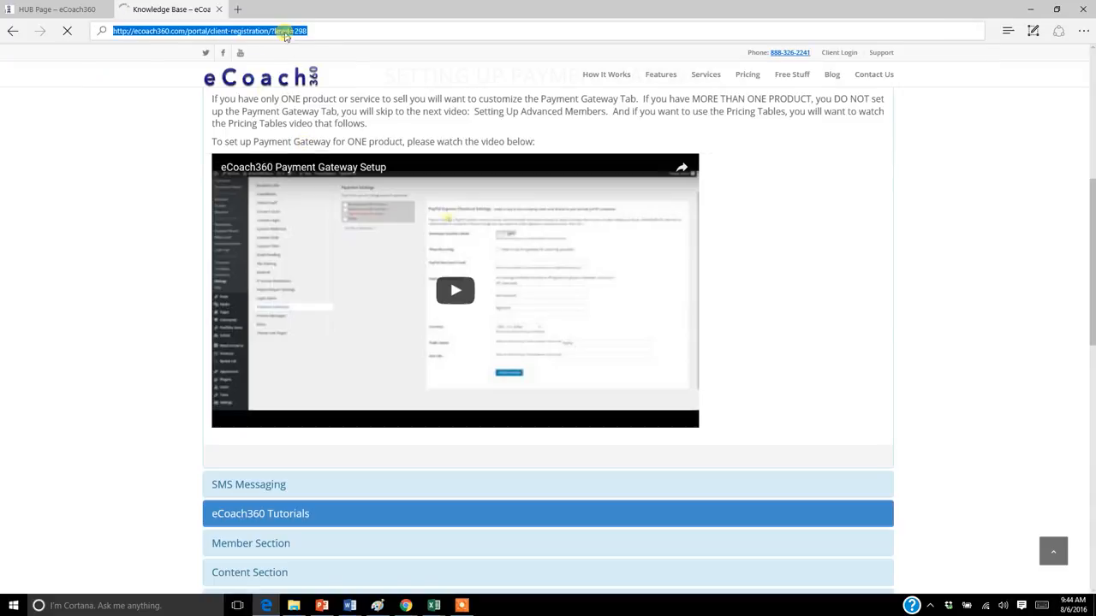
left_click(405, 605)
left_click(325, 556)
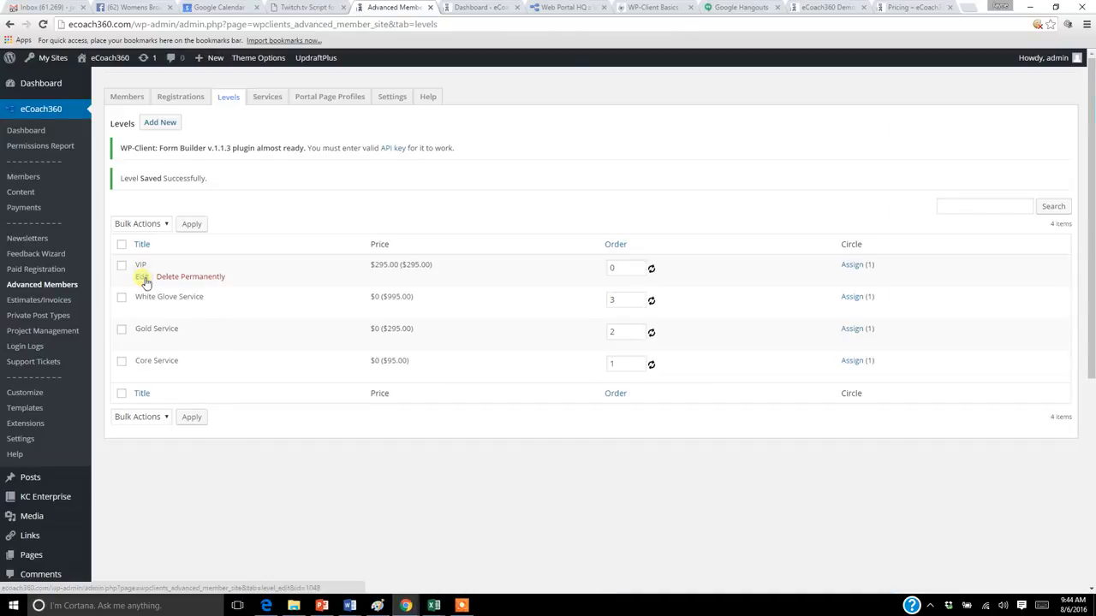
left_click(266, 605)
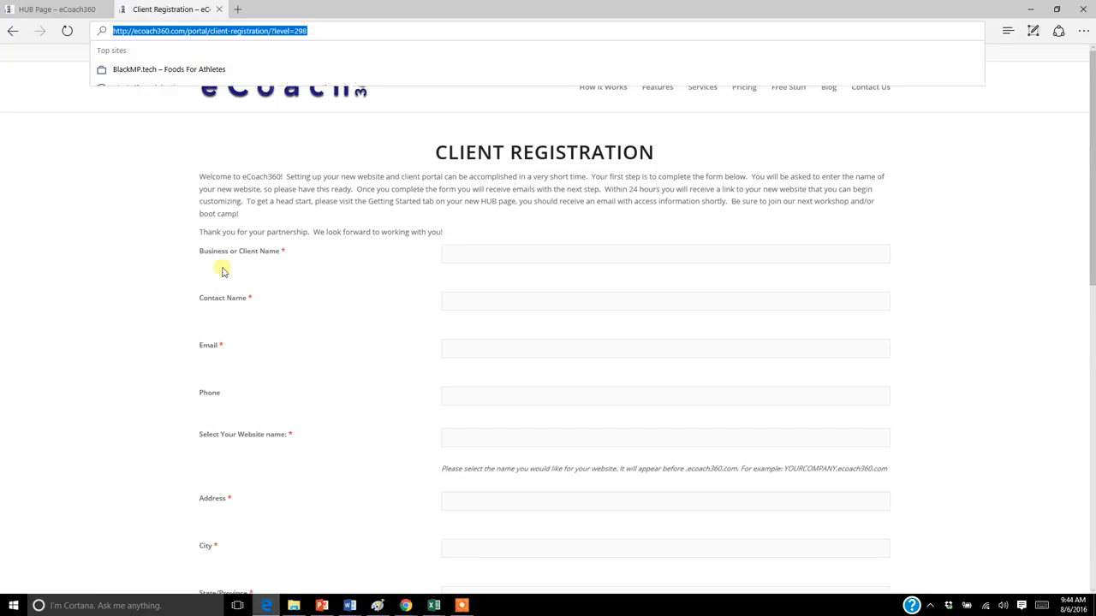
left_click(318, 33)
key("BackSpace")
key("BackSpace")
key("BackSpace")
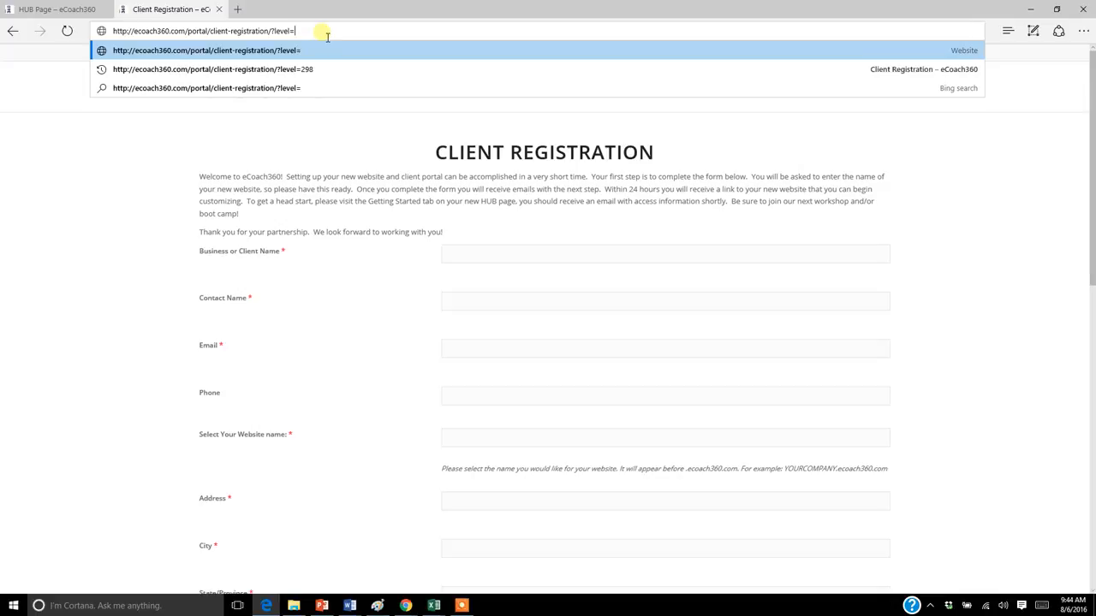
type("1048")
key("Return")
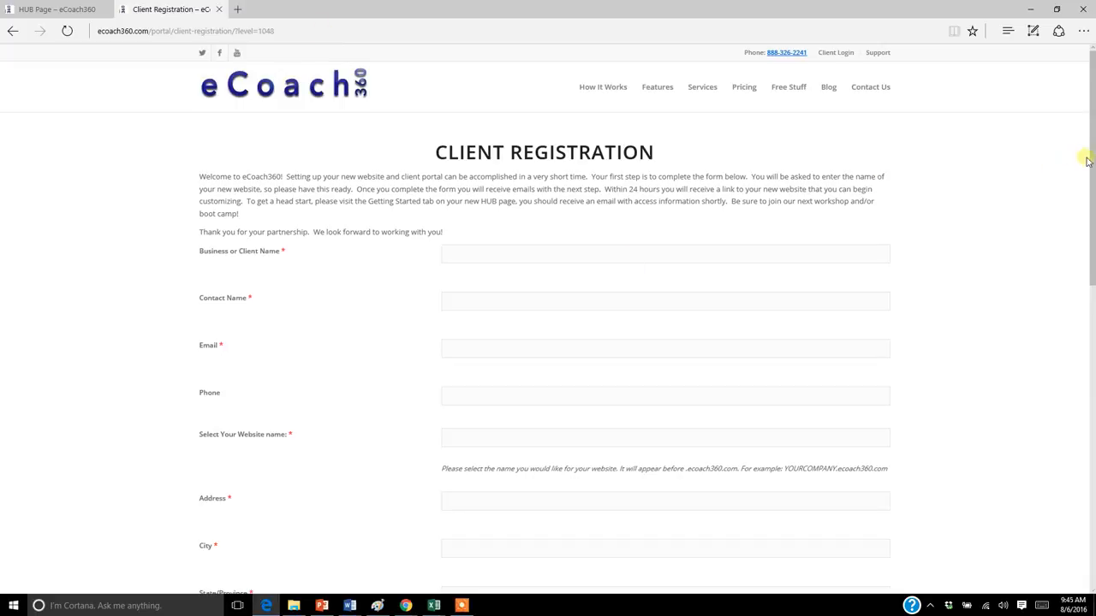
Step: Review the VIP client registration form through to its submission section, and highlight the level ID in the page address
scroll(1091, 163, "down", 5)
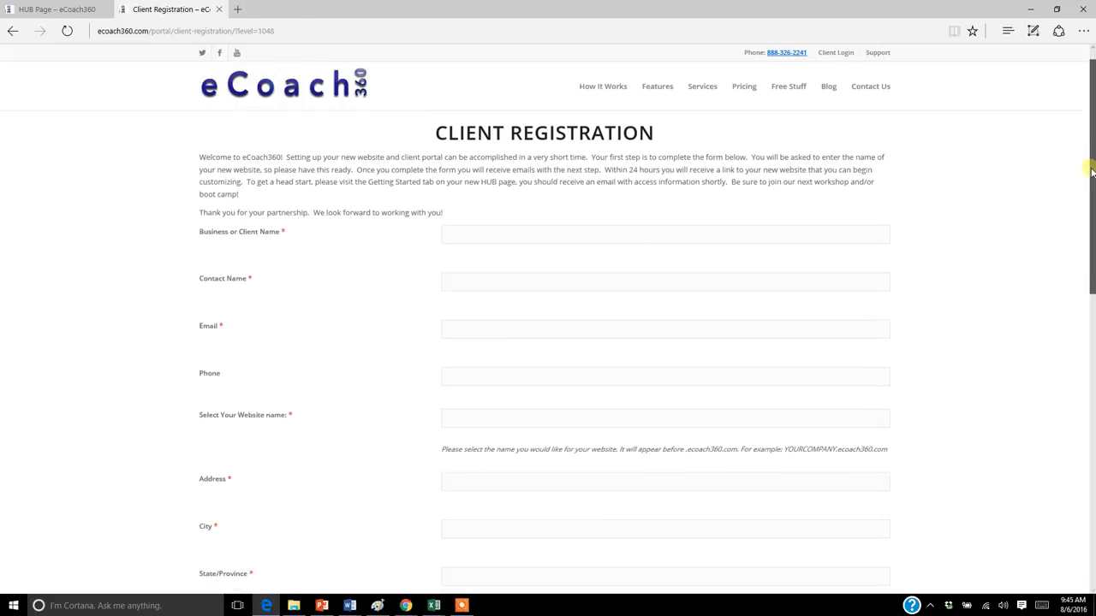
scroll(548, 342, "down", 4)
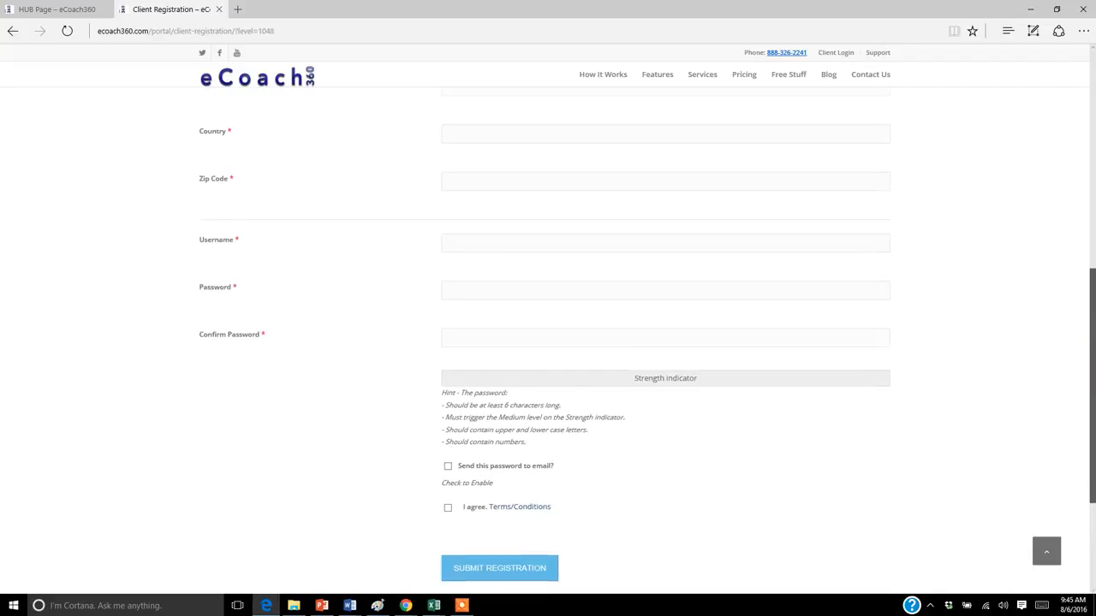
scroll(1092, 313, "up", 4)
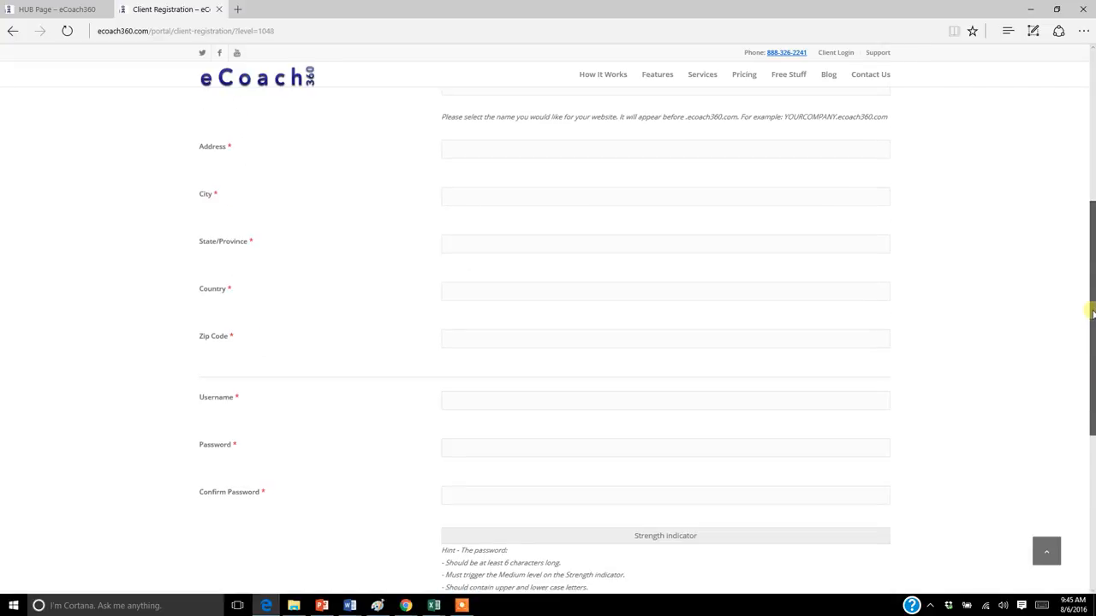
scroll(1093, 313, "up", 4)
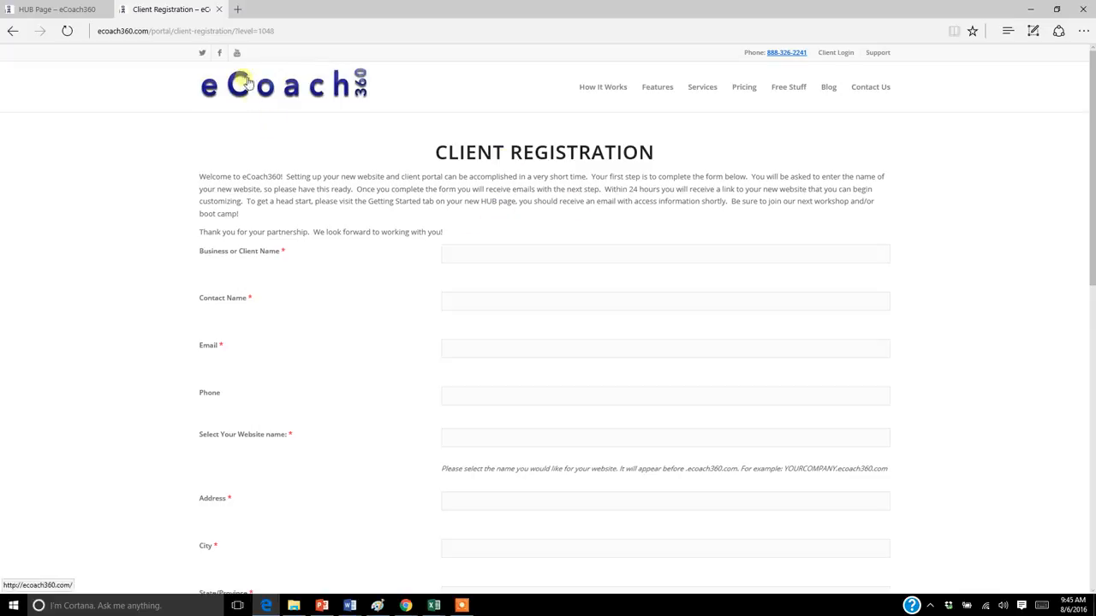
left_click(277, 31)
left_click_drag(271, 31, 305, 32)
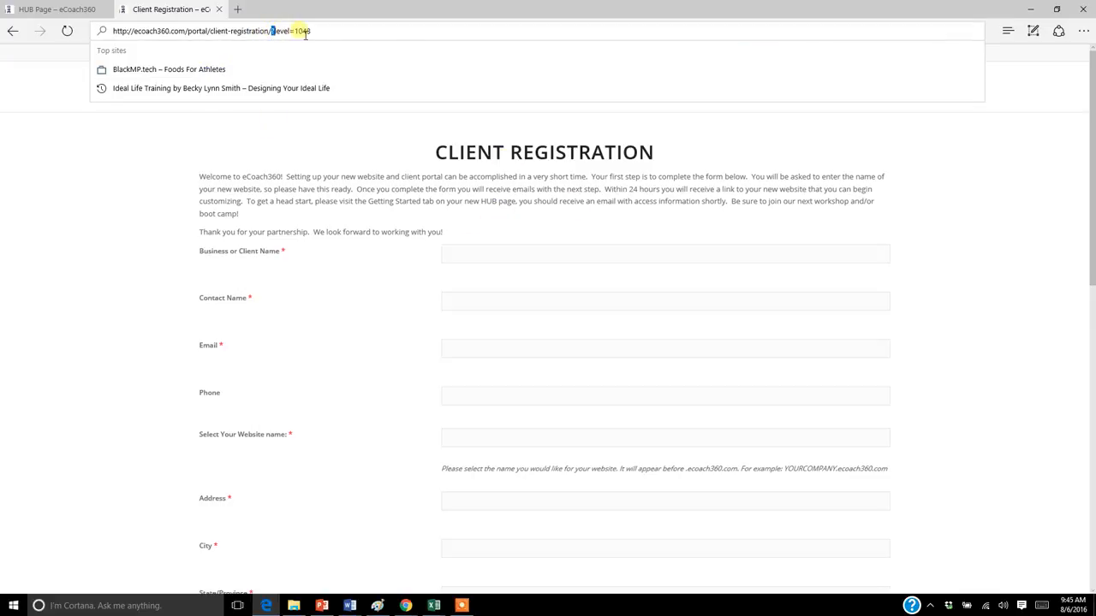
double_click(300, 31)
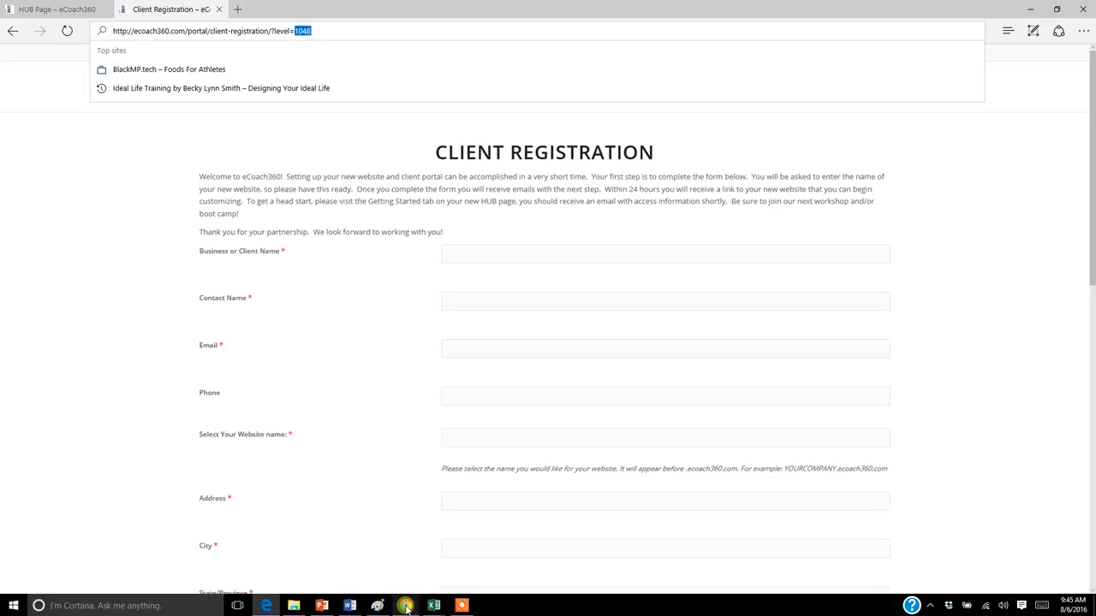
Step: Return to Chrome, open the VIP level for editing, remove VIP Service 1 from its services and save the level
mouse_move(406, 608)
left_click(299, 556)
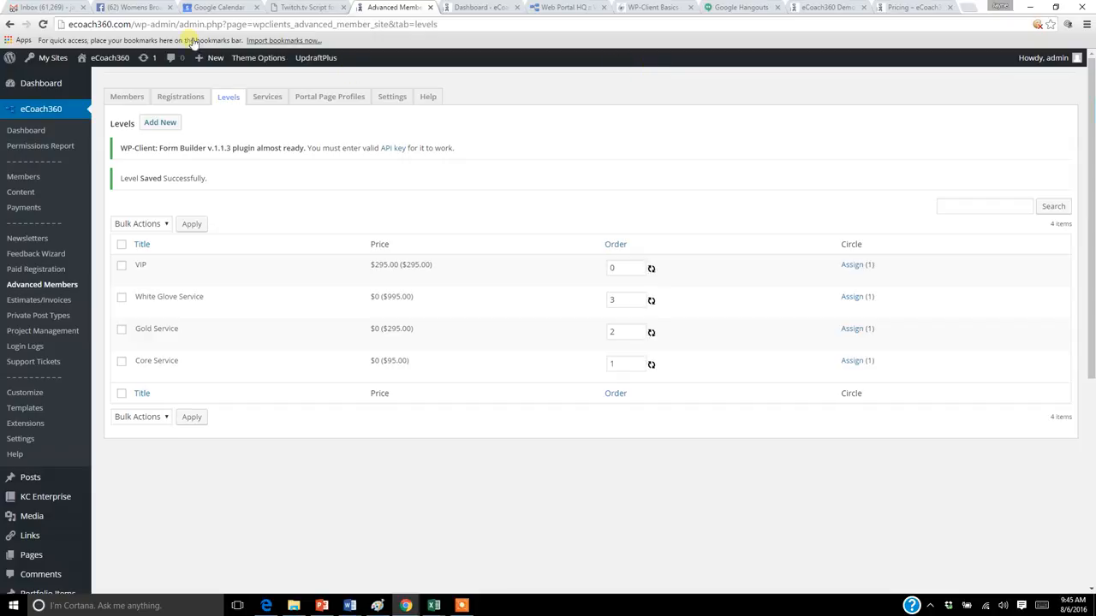
left_click(143, 278)
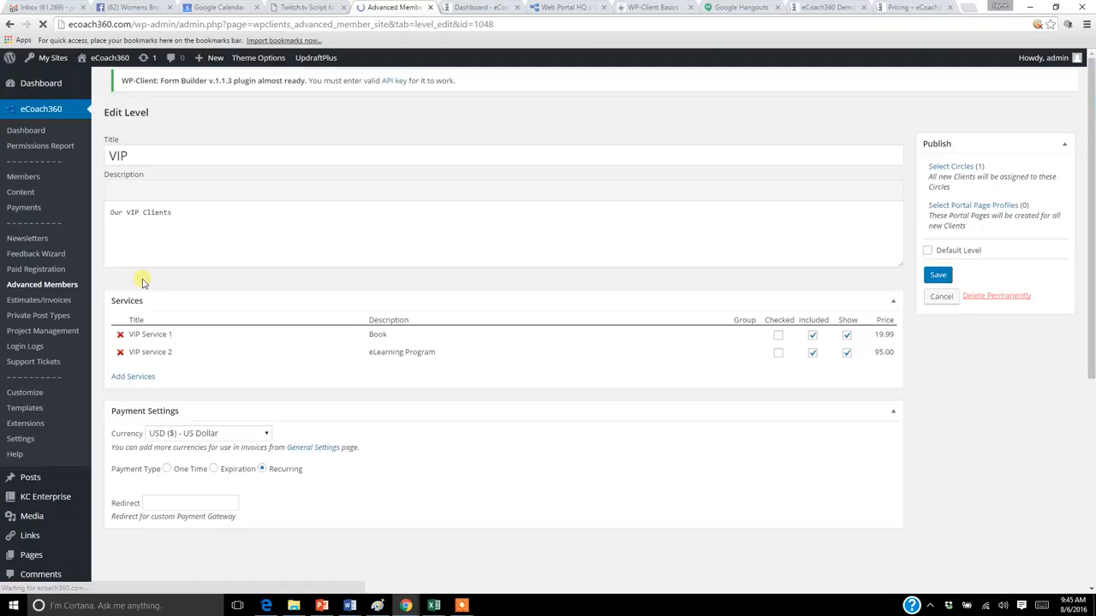
left_click(120, 341)
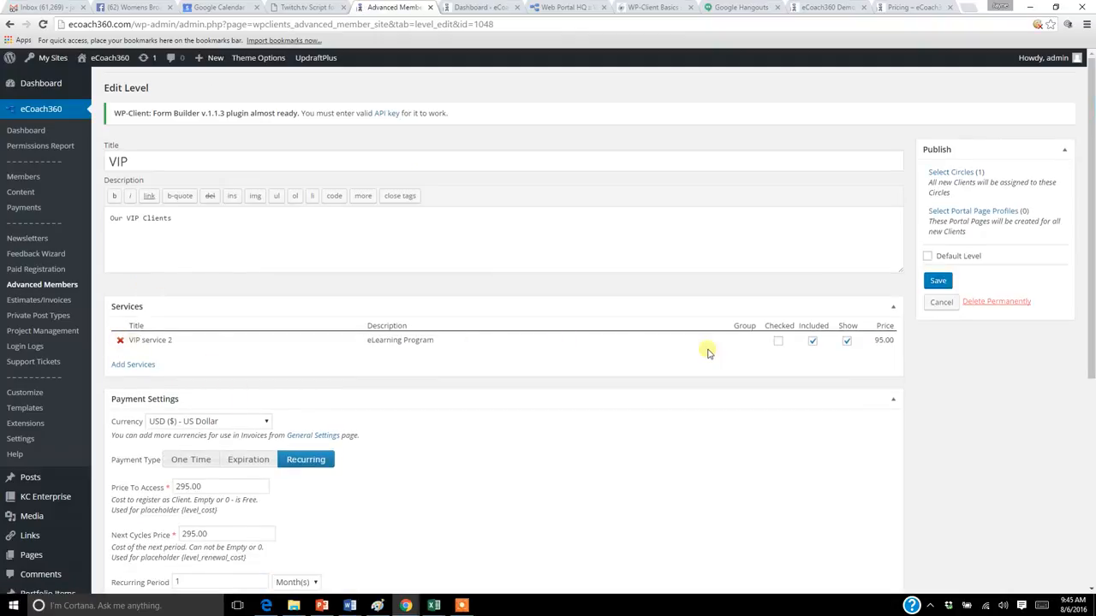
left_click(938, 280)
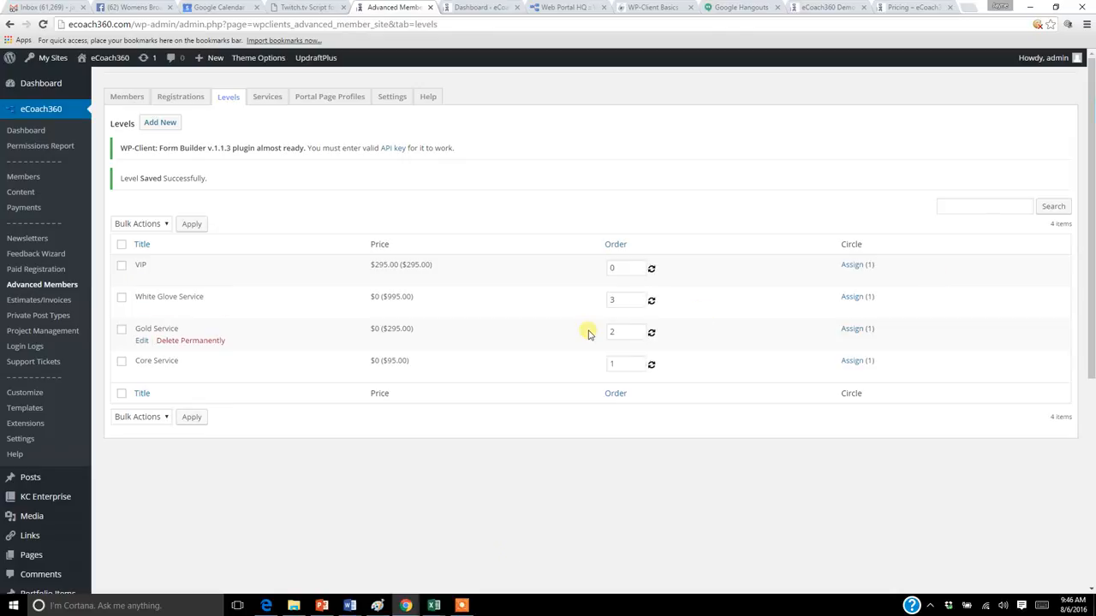
left_click(461, 605)
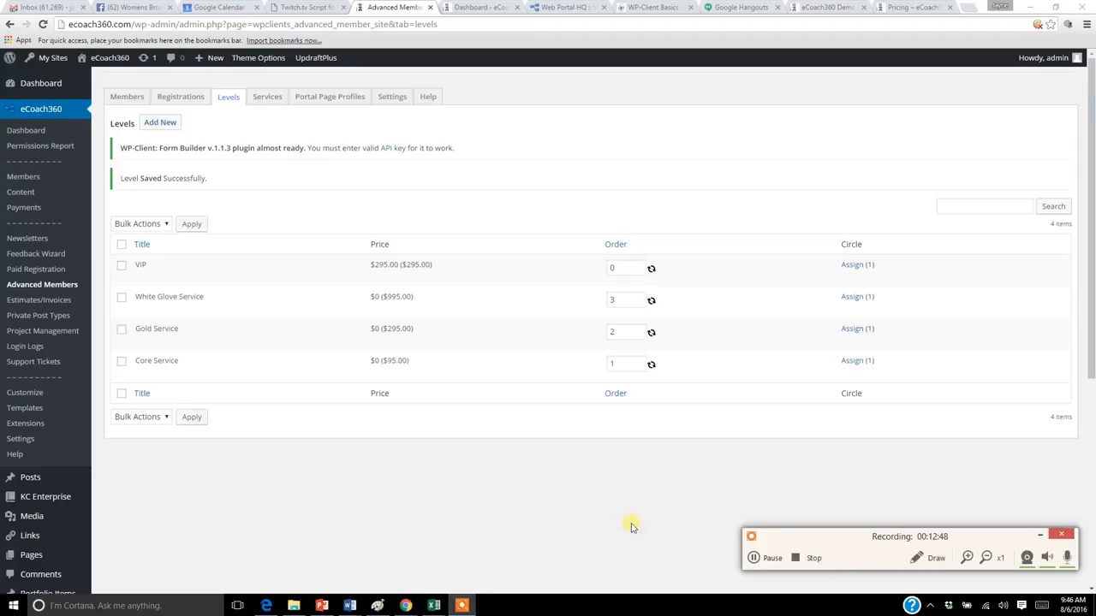